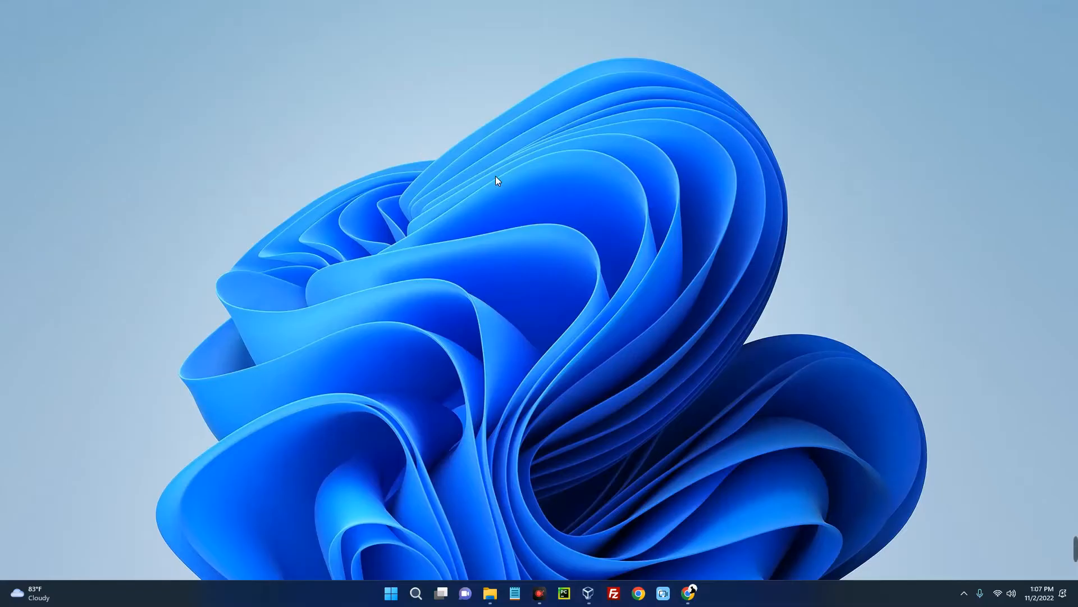
- Reposition and minimize the VirtualBox Manager window to clear the desktop
left_click(589, 595)
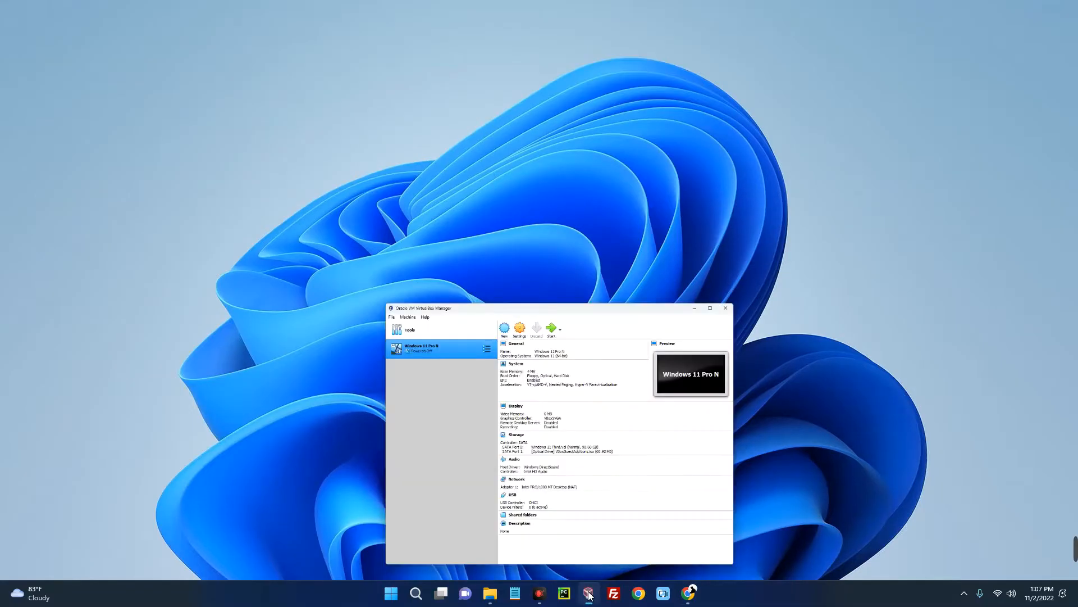
left_click_drag(535, 140, 535, 111)
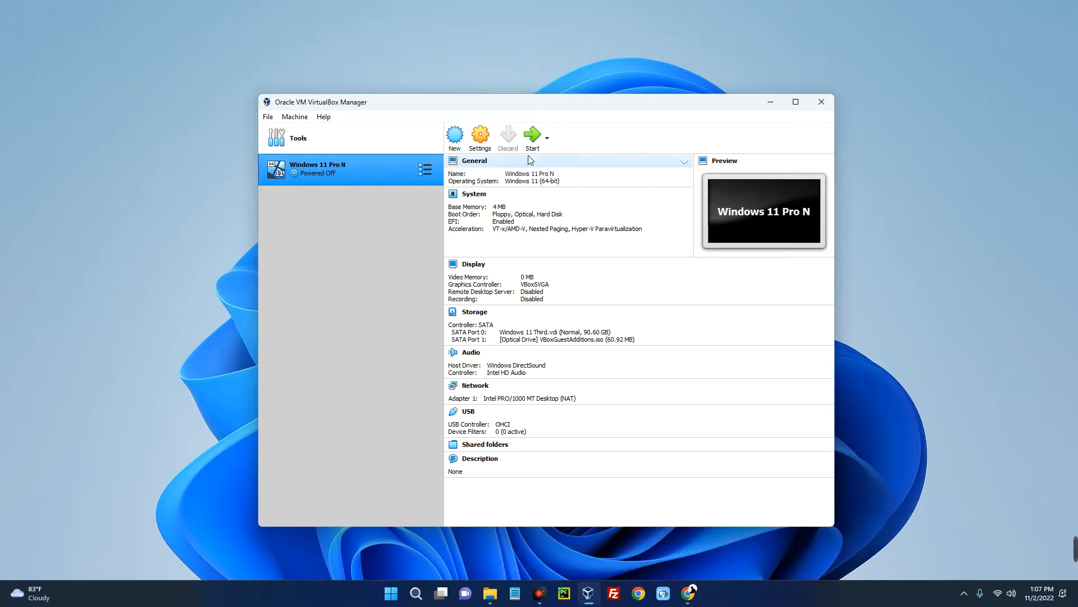
left_click_drag(535, 104, 532, 91)
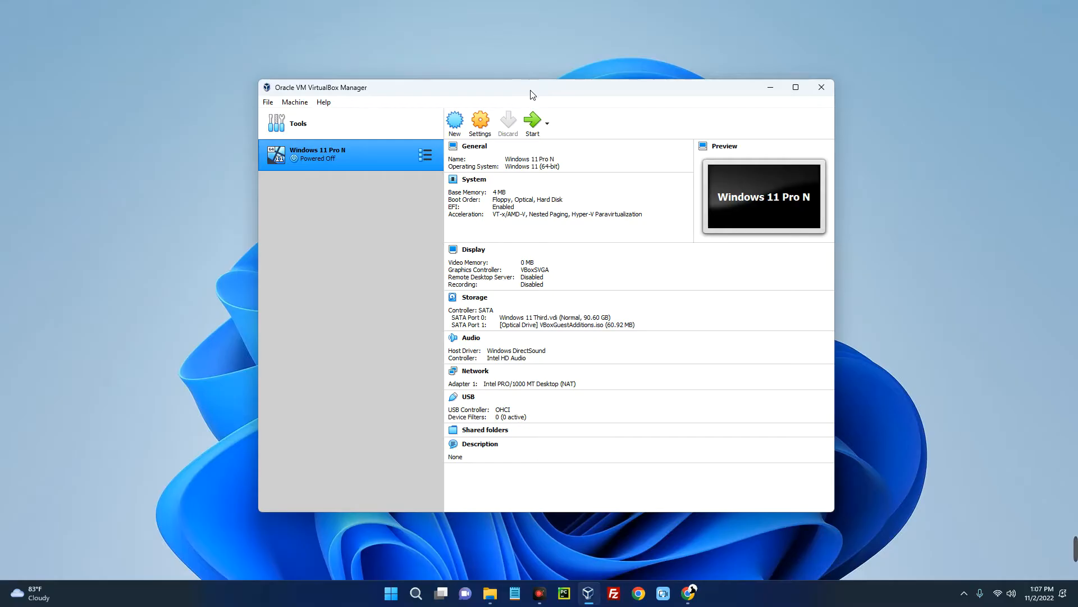
left_click(770, 88)
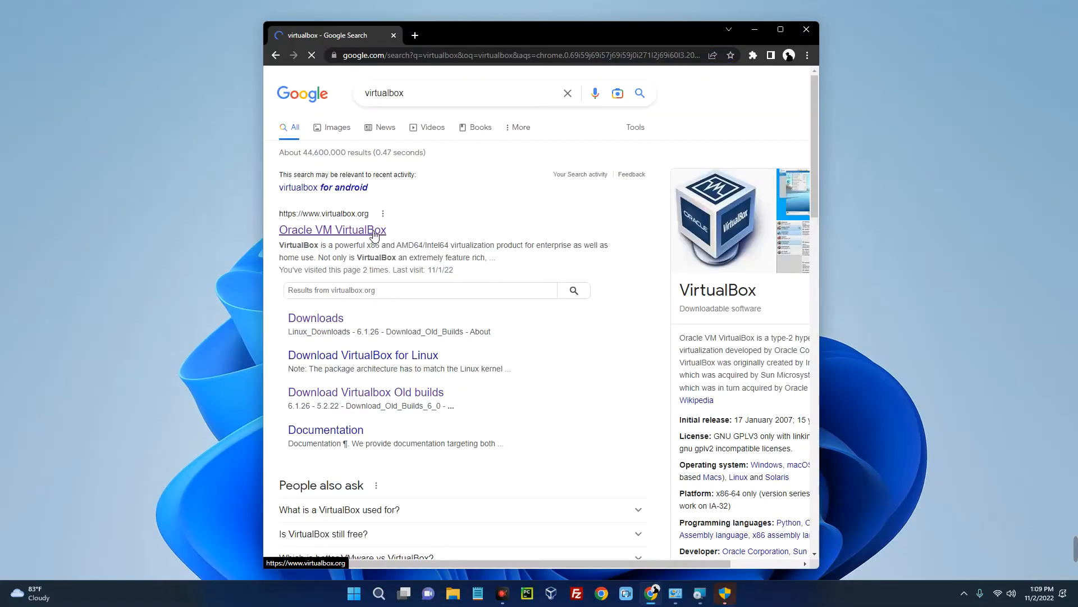
- Start downloading the VirtualBox 7.0.2 Windows hosts installer from virtualbox.org and leave a new tab open
left_click(338, 232)
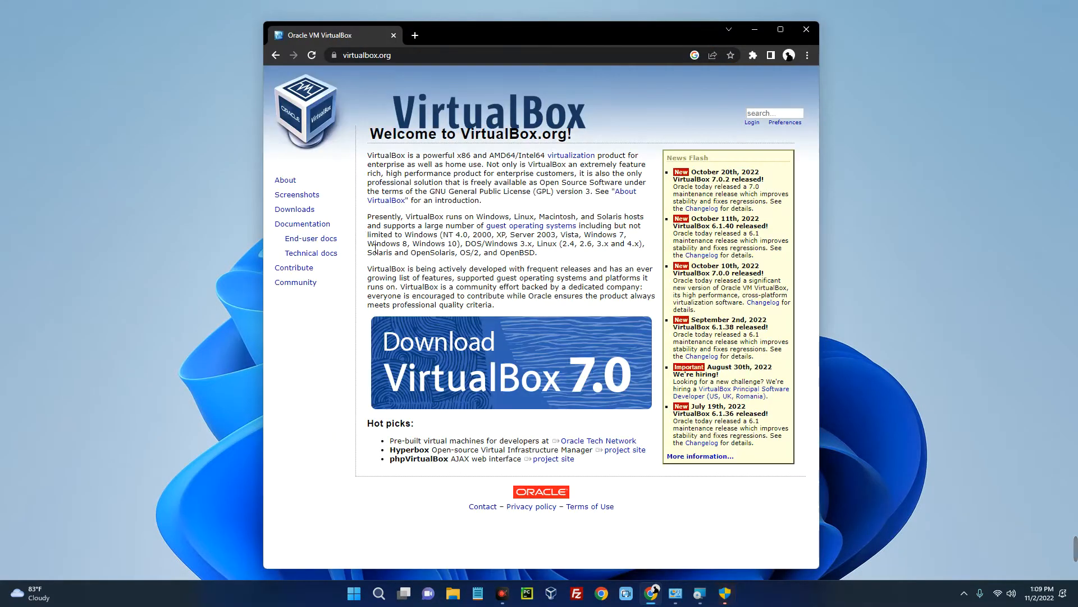
left_click(304, 211)
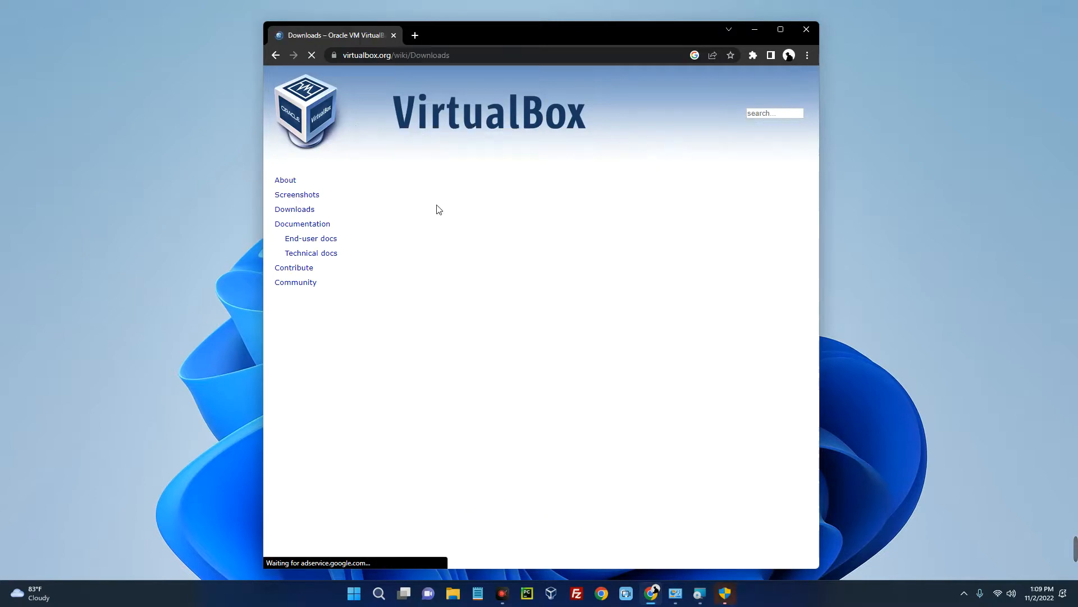
left_click(450, 213)
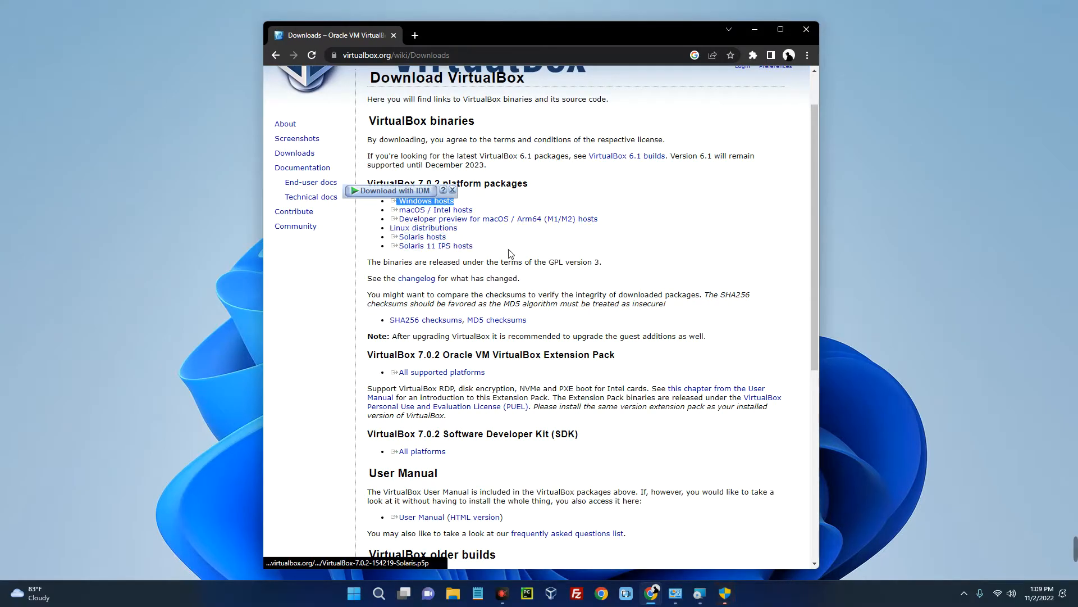
left_click(412, 205)
left_click(501, 335)
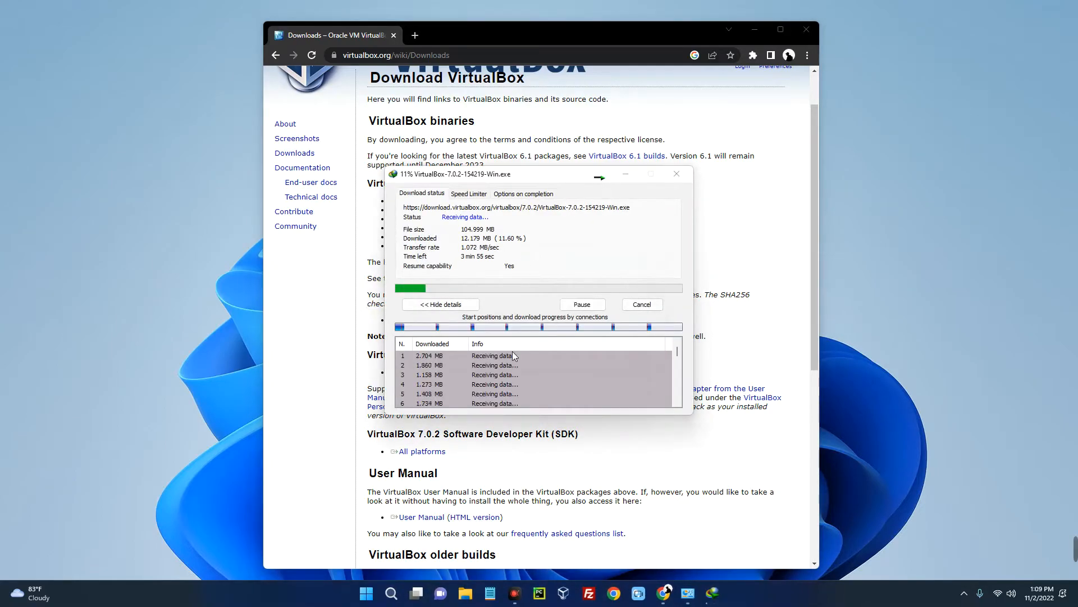
left_click(337, 334)
scroll(337, 335, "up", 1)
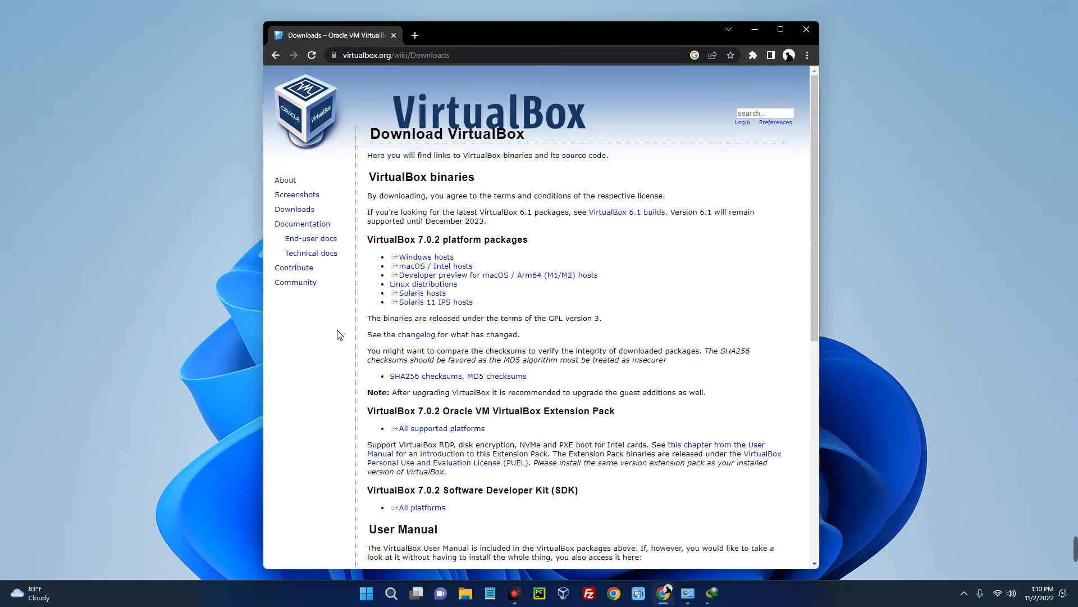
left_click(414, 37)
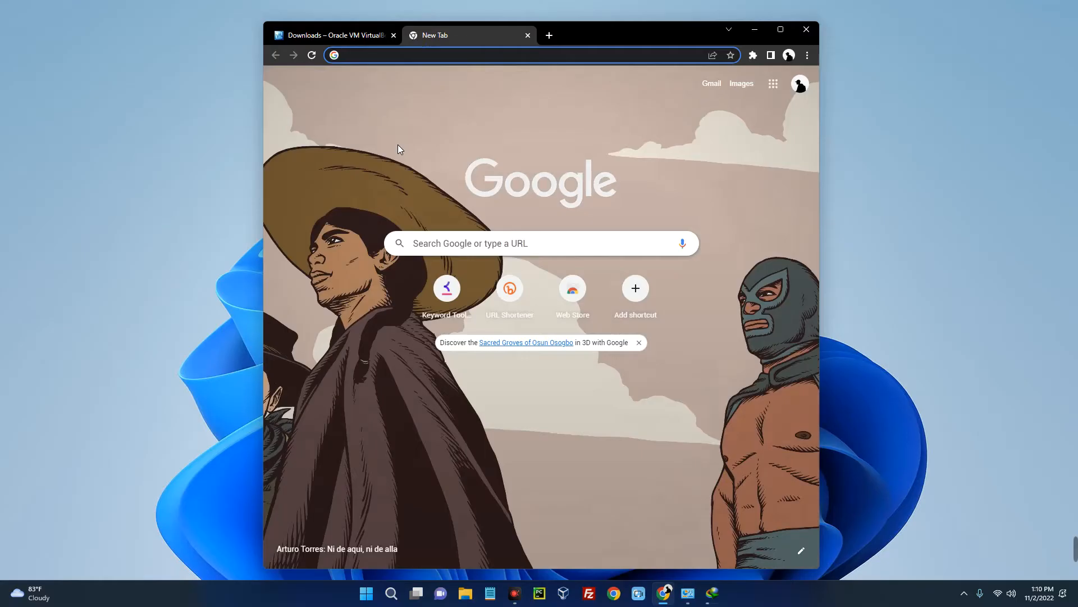
type("re")
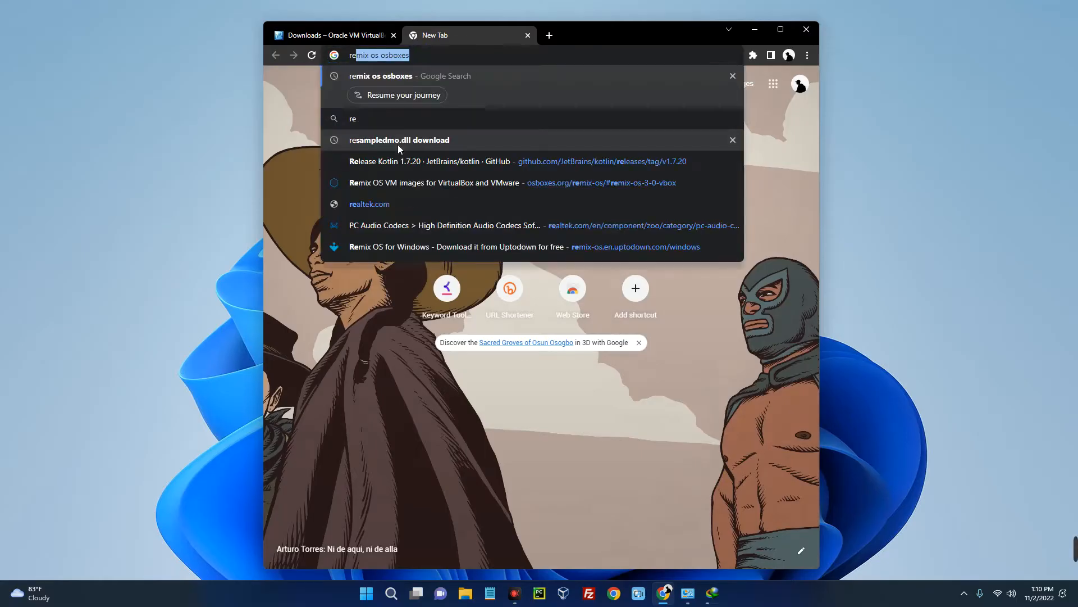
type("dhat li")
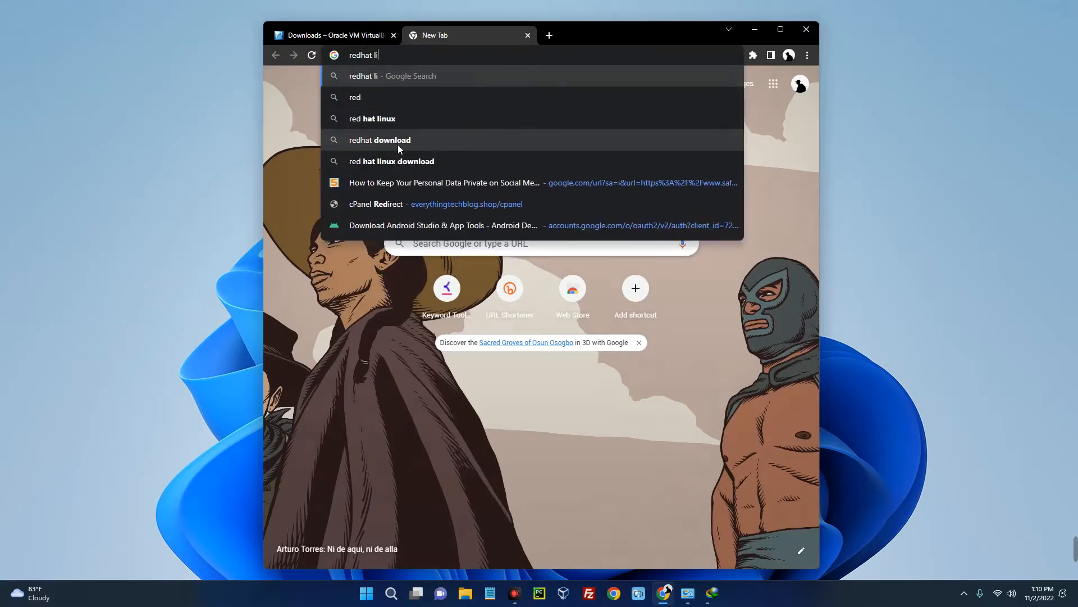
type("nux")
- Search 'redhat linux', reach the RHEL product page maximized, and arrive at the Red Hat account login form
key("Return")
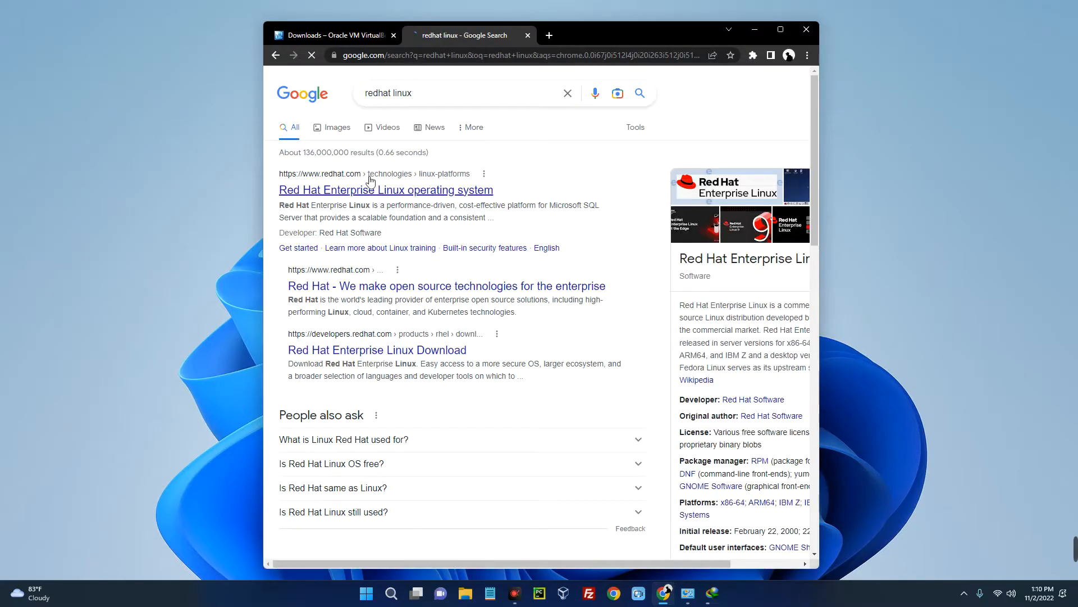
left_click(326, 190)
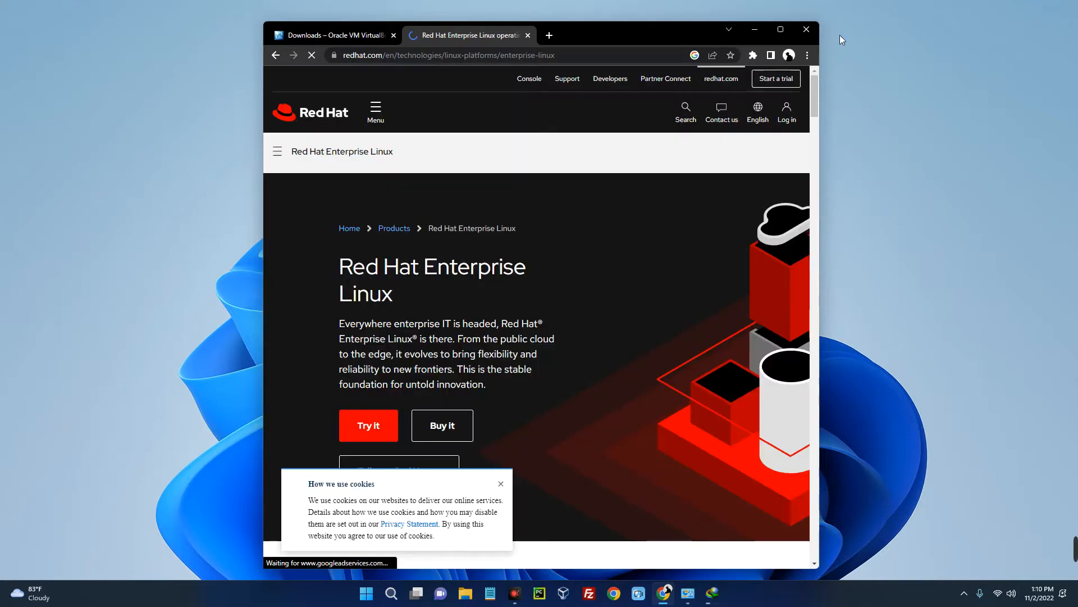
left_click(770, 27)
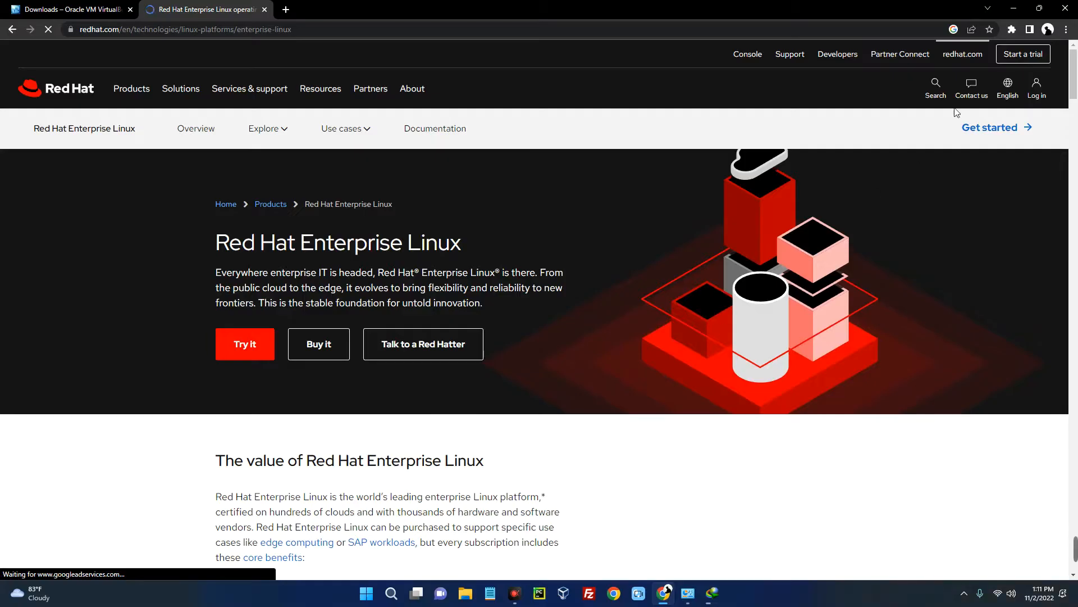
left_click(1037, 88)
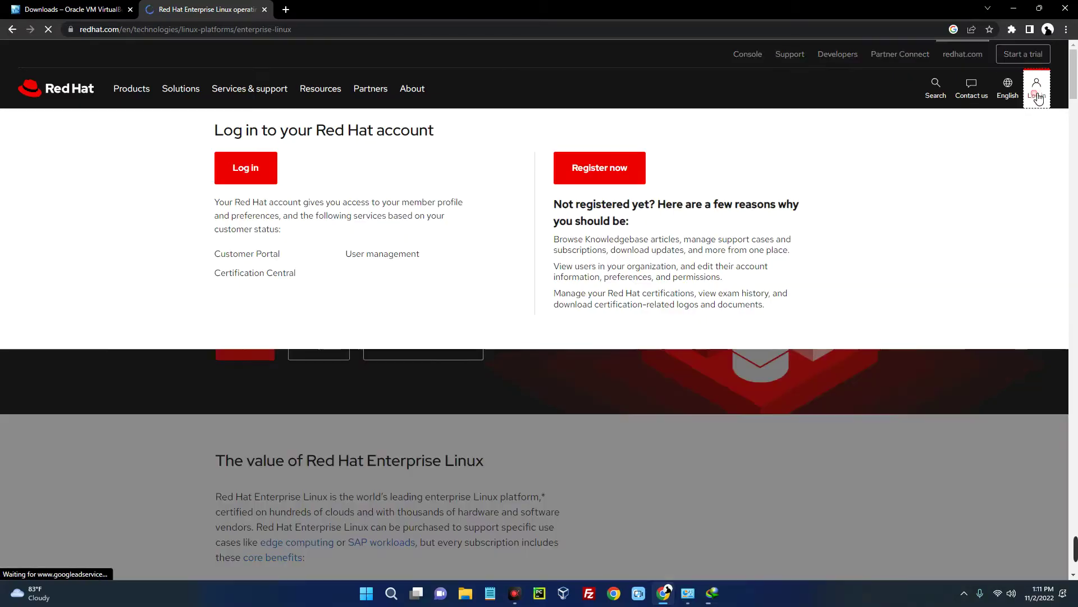
left_click(585, 177)
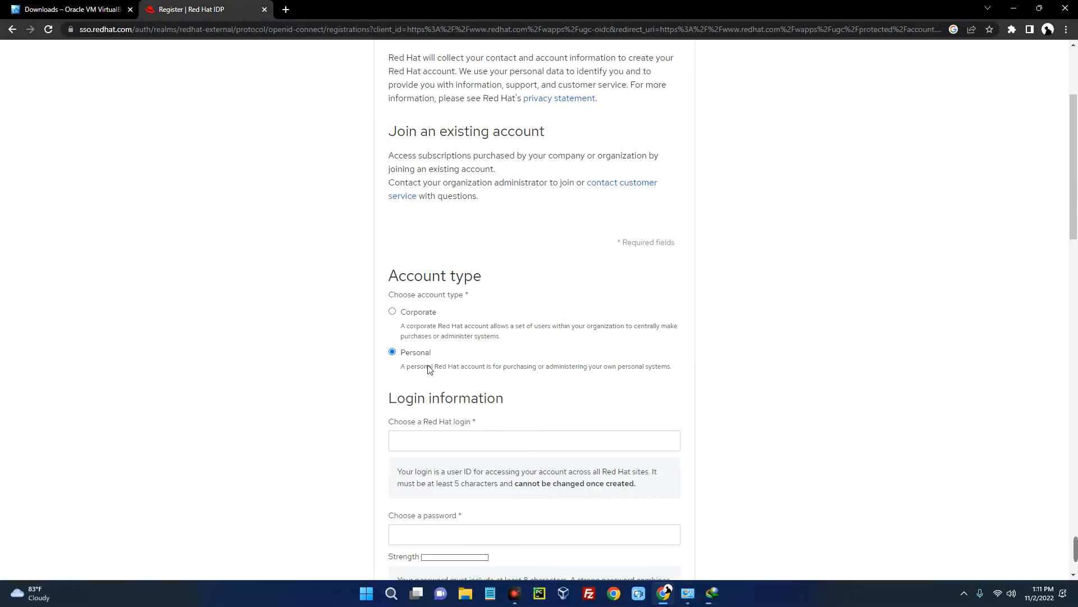
scroll(660, 385, "down", 4)
scroll(660, 385, "down", 3)
scroll(535, 402, "down", 6)
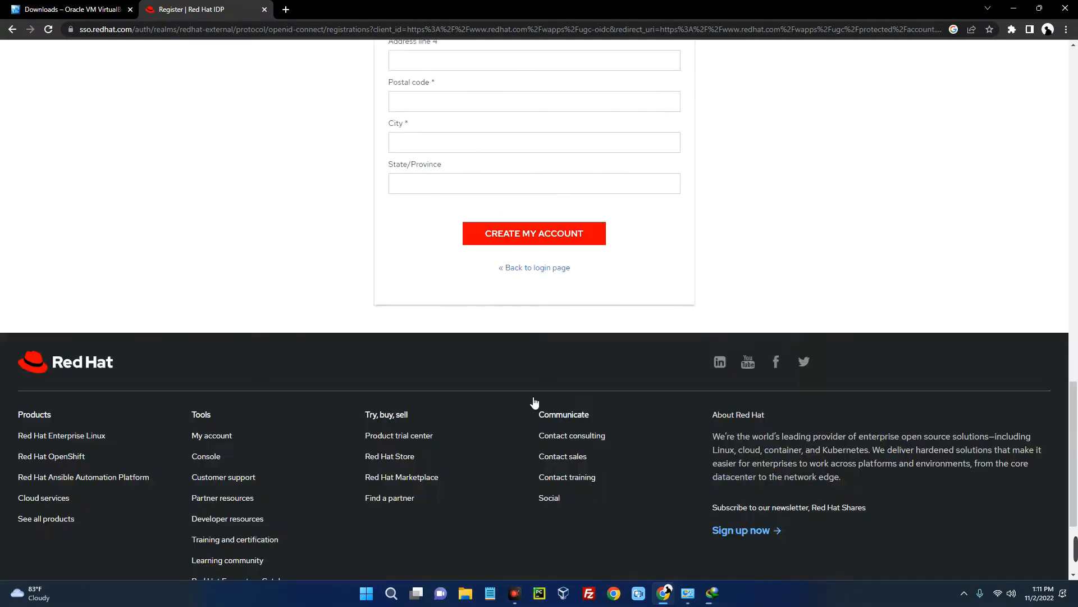
scroll(534, 402, "up", 2)
scroll(534, 401, "up", 3)
scroll(534, 402, "down", 3)
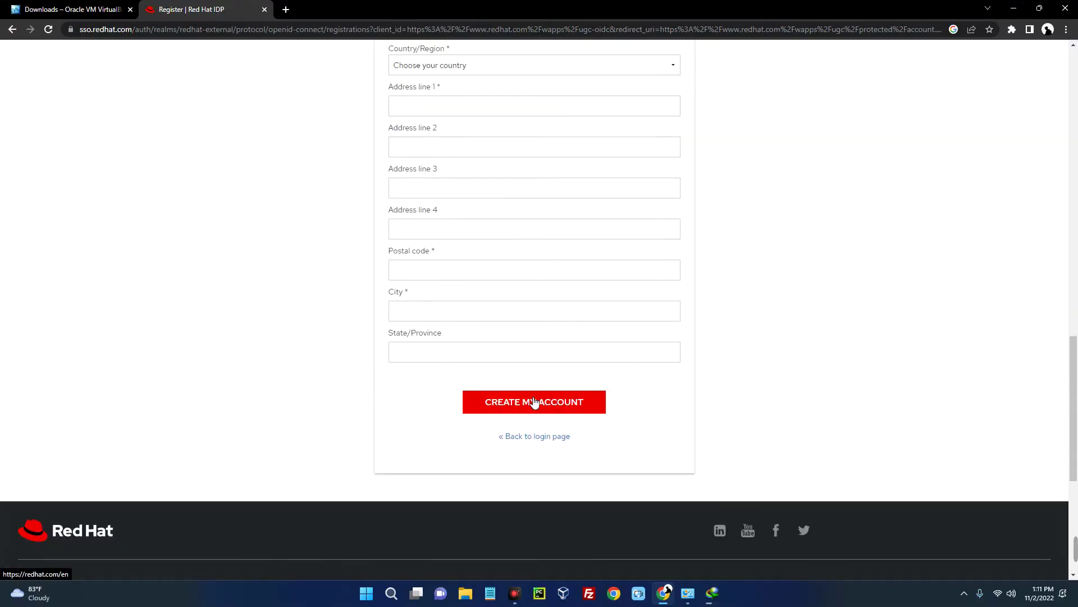
left_click(532, 436)
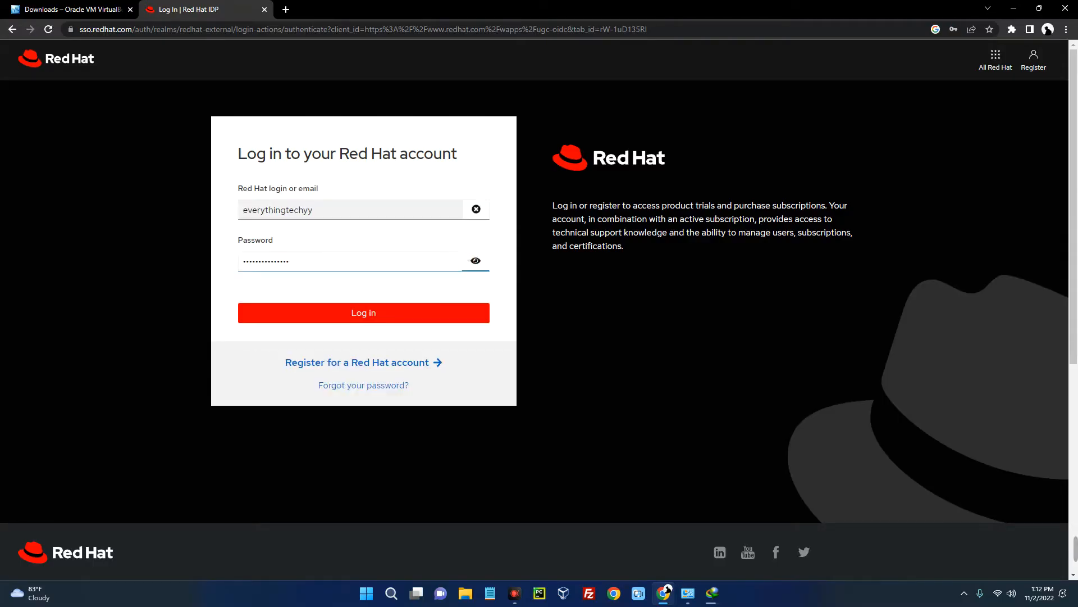
- Log in to the Red Hat account and locate the 7.9 GB full installation image in the Customer Portal downloads
left_click(391, 319)
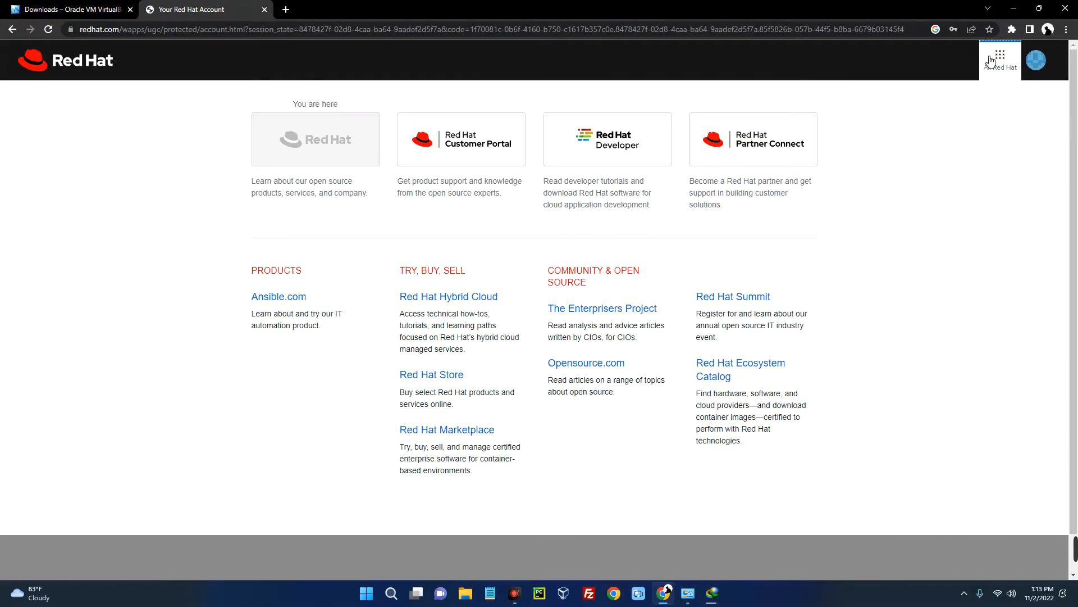
left_click(993, 59)
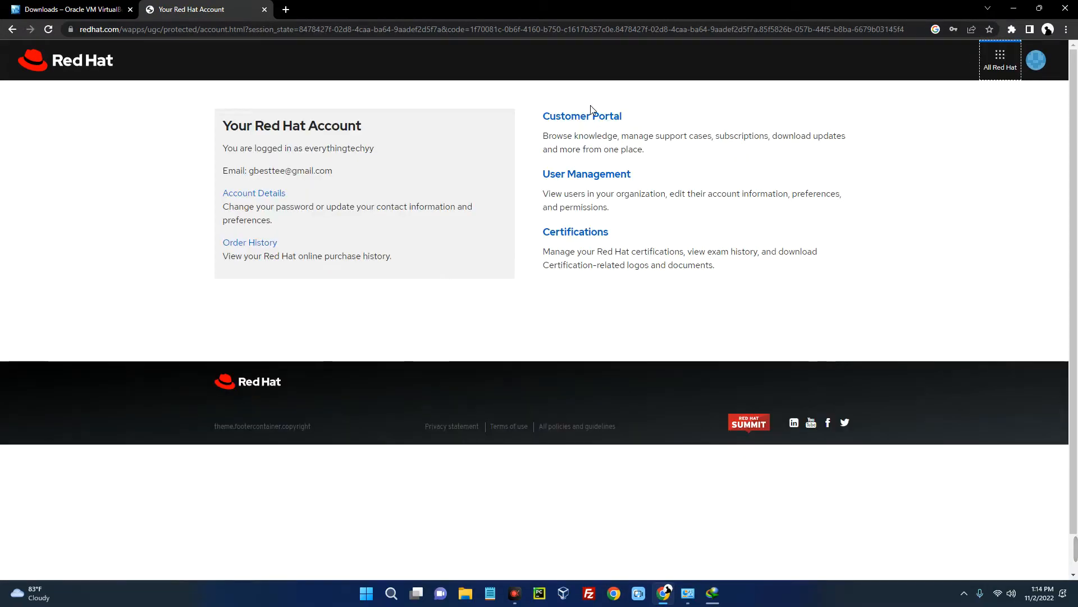
left_click(596, 125)
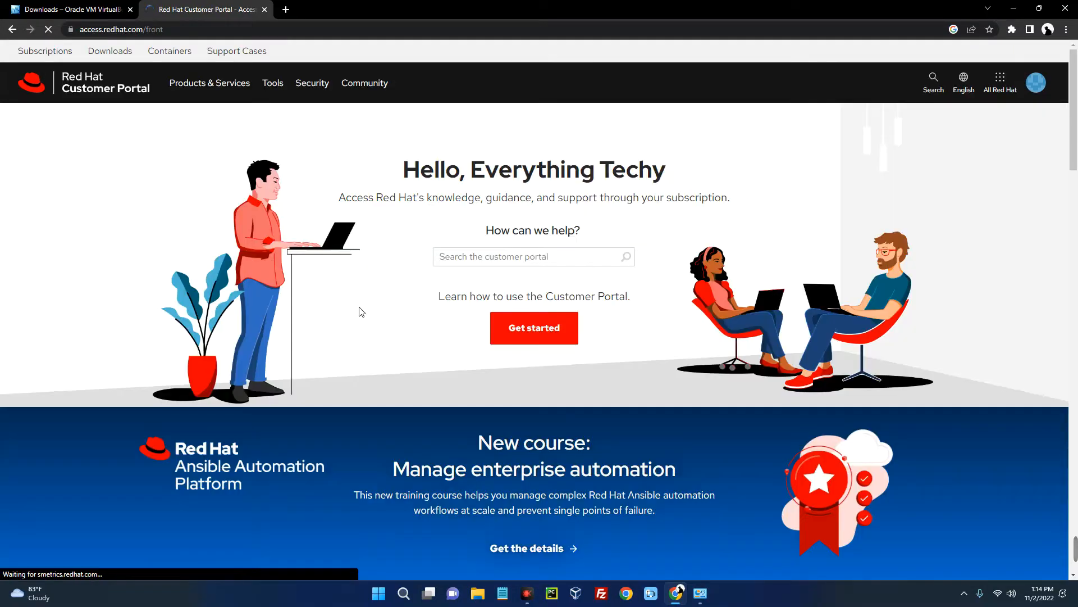
left_click(118, 52)
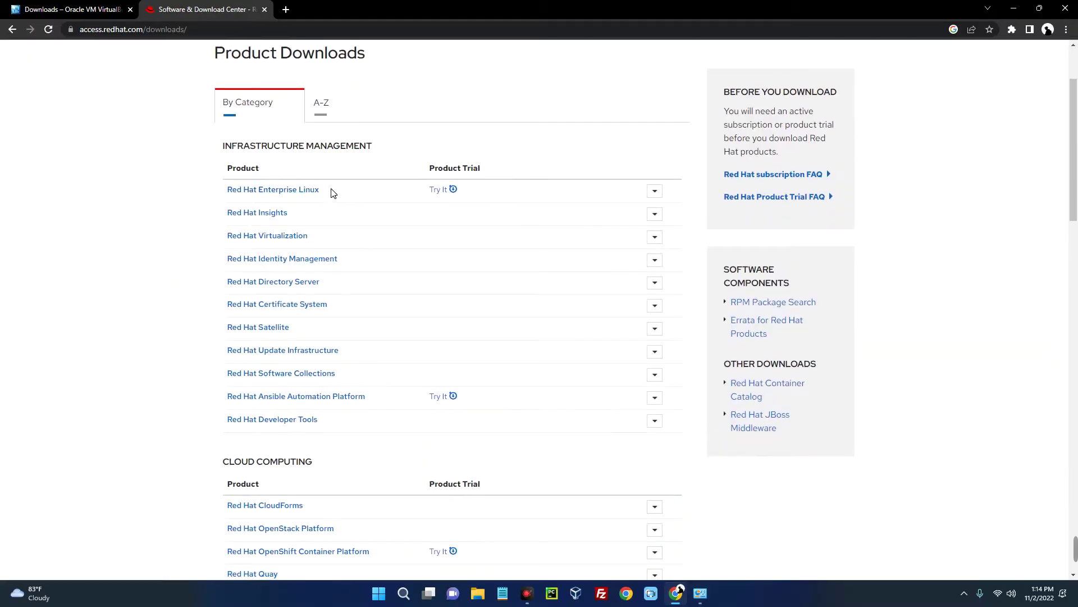
mouse_move(332, 192)
left_mouse_down()
mouse_move(239, 200)
mouse_move(285, 197)
left_mouse_up()
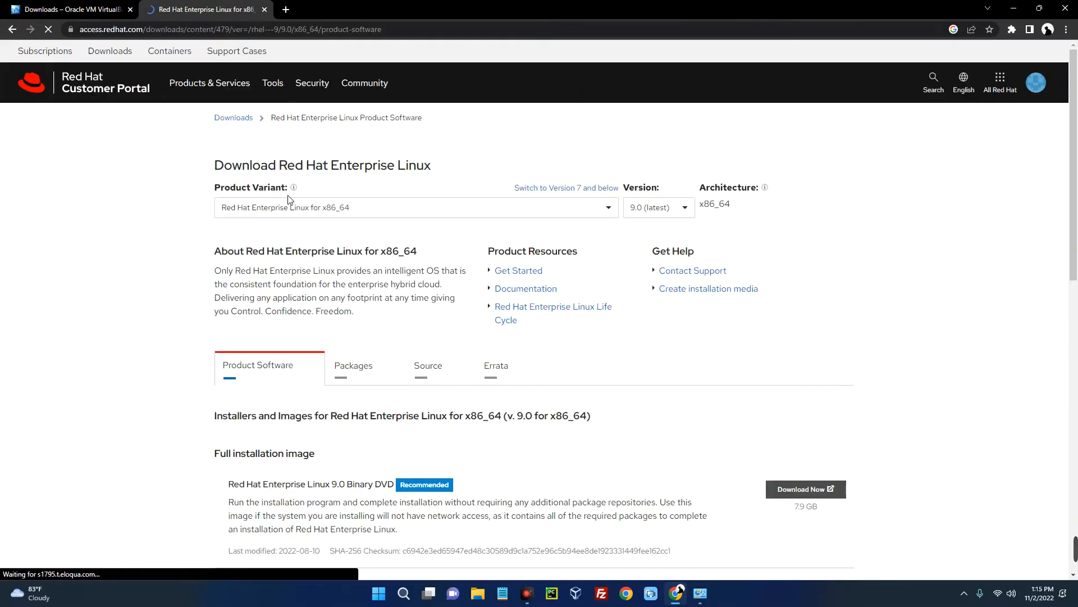
scroll(307, 224, "down", 2)
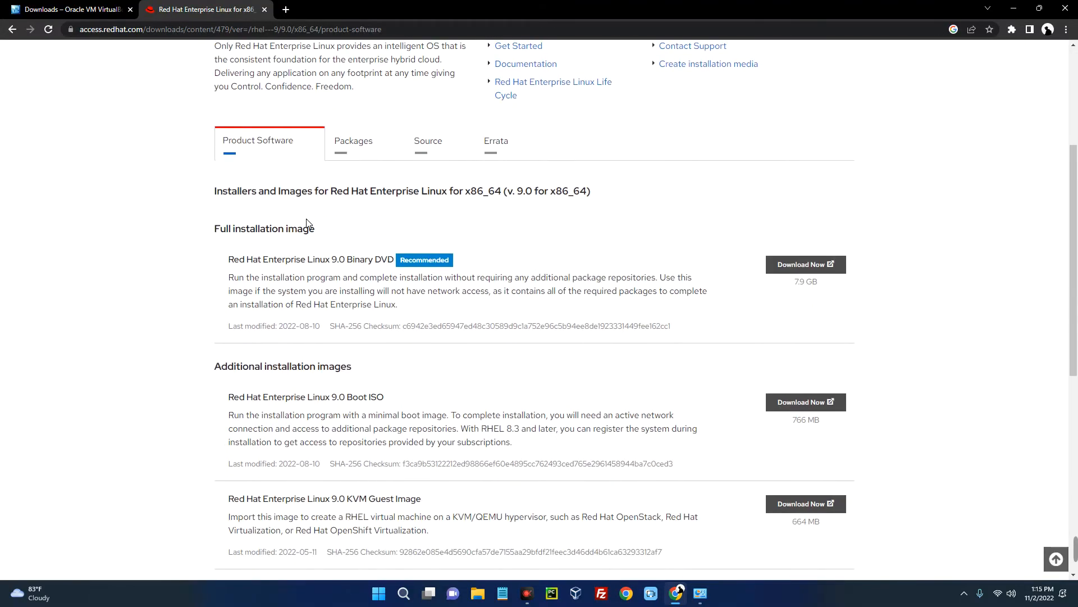
left_click_drag(221, 228, 329, 224)
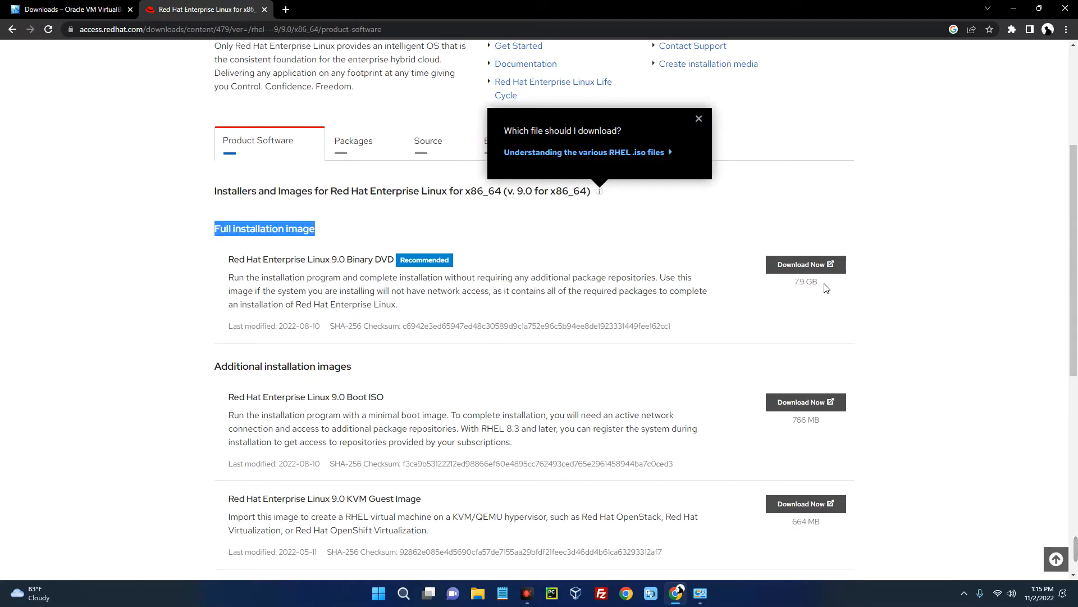
left_click_drag(824, 287, 796, 283)
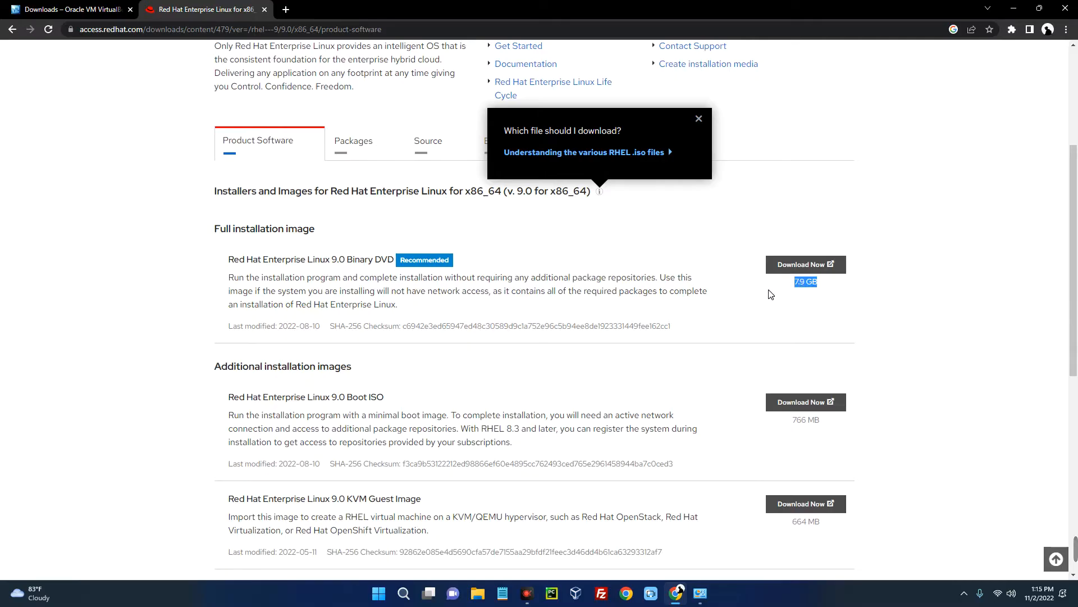
- Start the RHEL 9.0 Binary DVD ISO download, pause it, check both download tabs and close Chrome
left_click(745, 274)
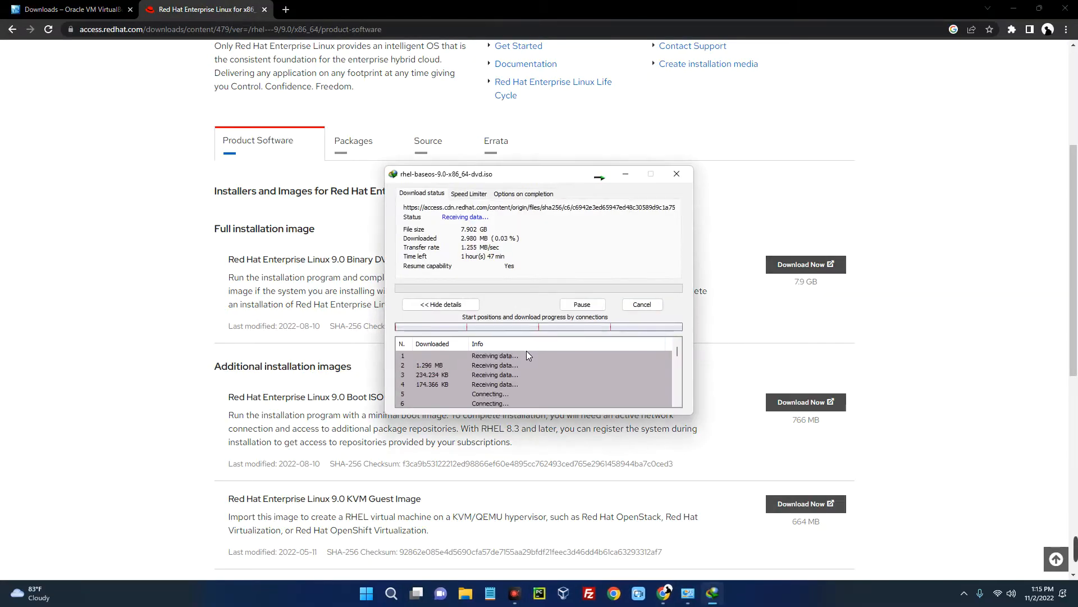
left_click(581, 306)
left_click(641, 305)
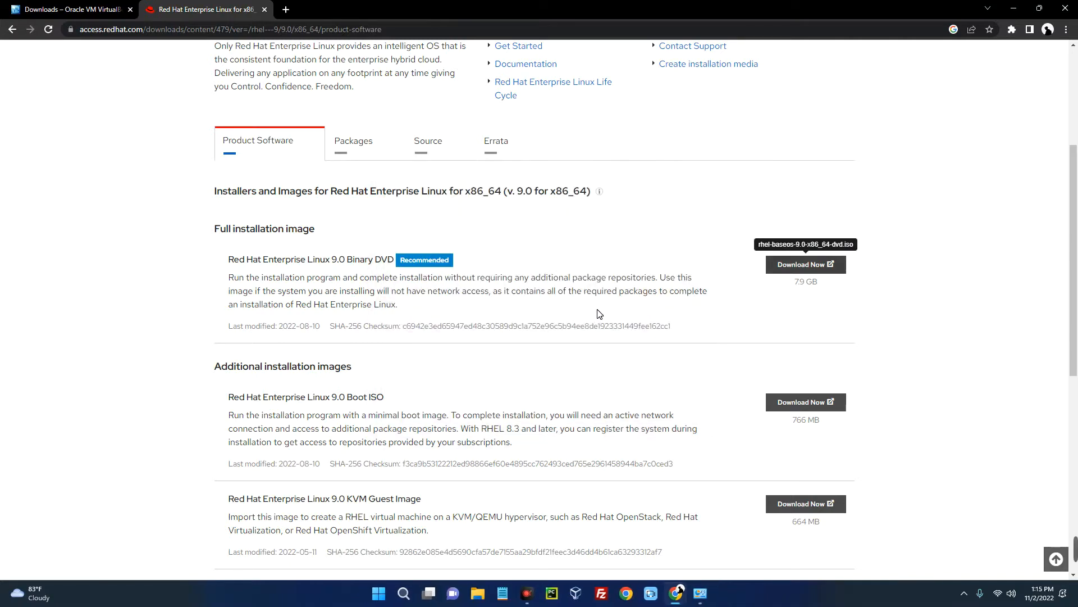
left_click(77, 9)
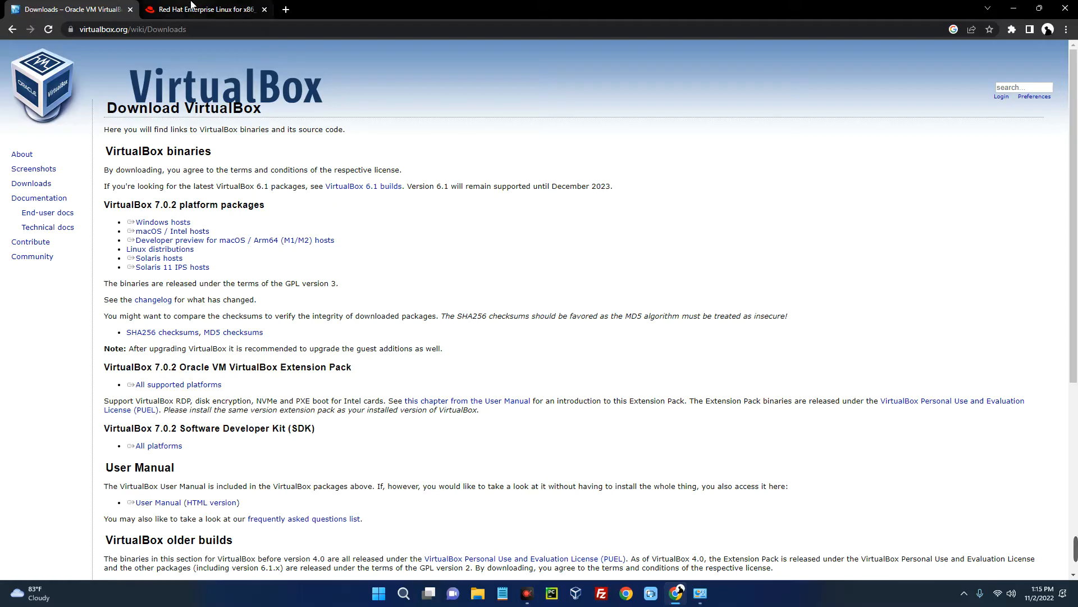
left_click(192, 7)
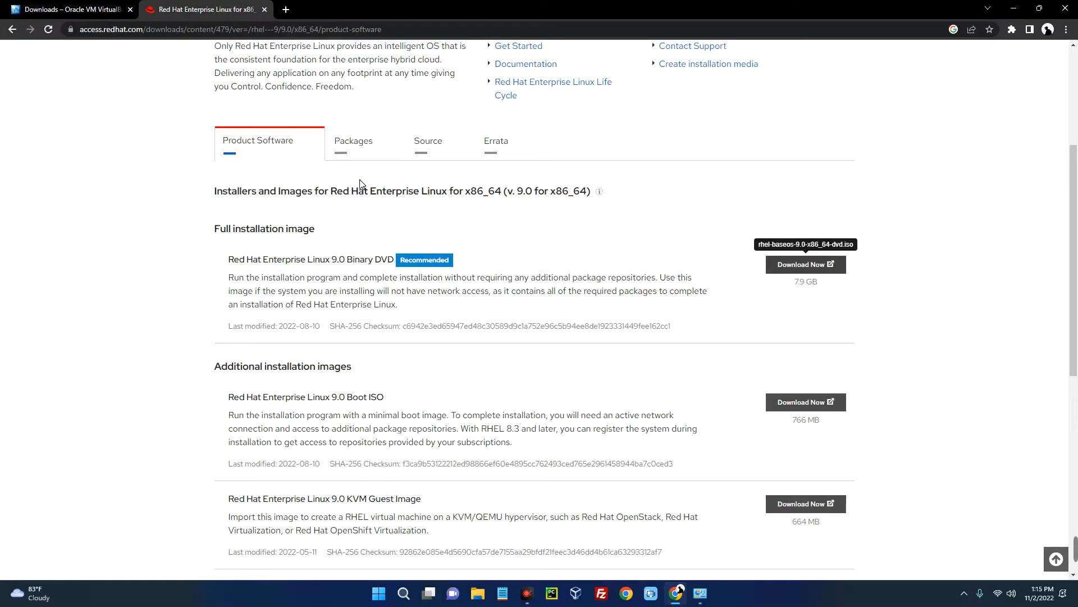
left_click(1066, 7)
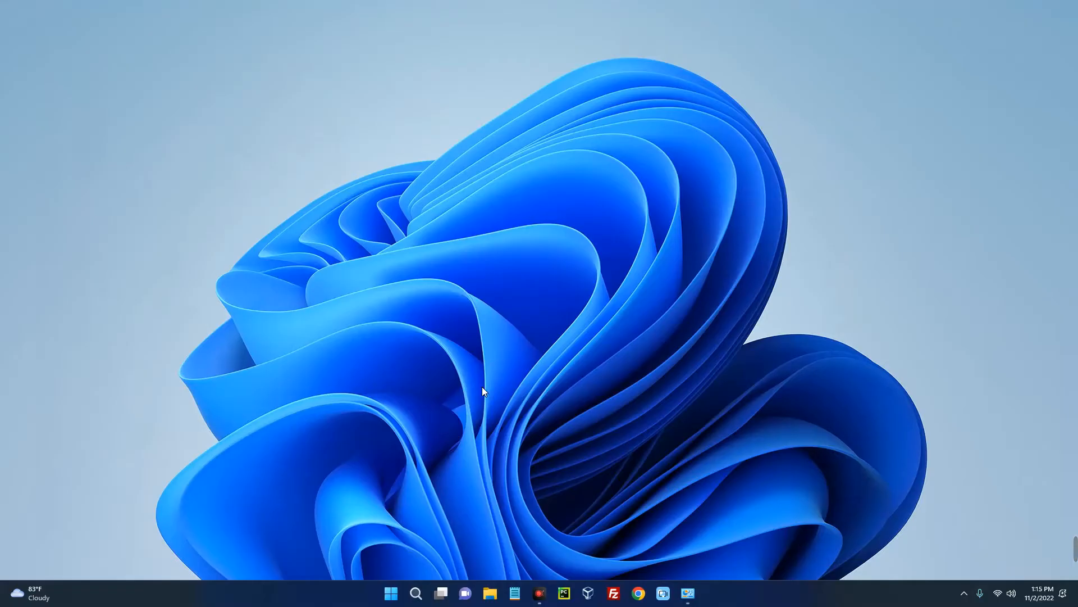
- Run the downloaded VirtualBox 7.0.2 installer with default features, accept both warnings, install and finish
left_click(489, 593)
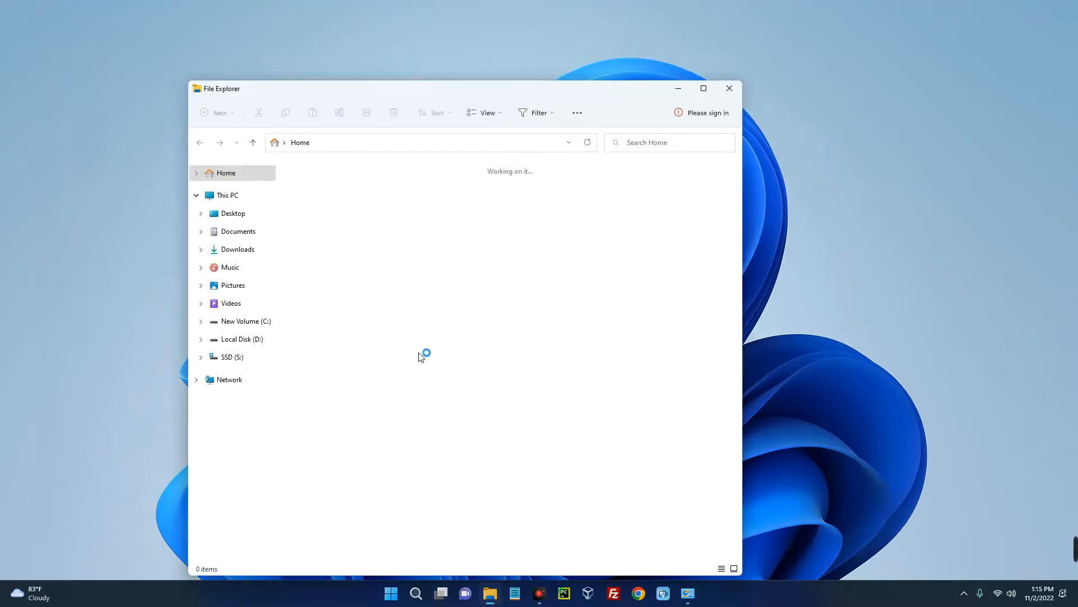
double_click(390, 212)
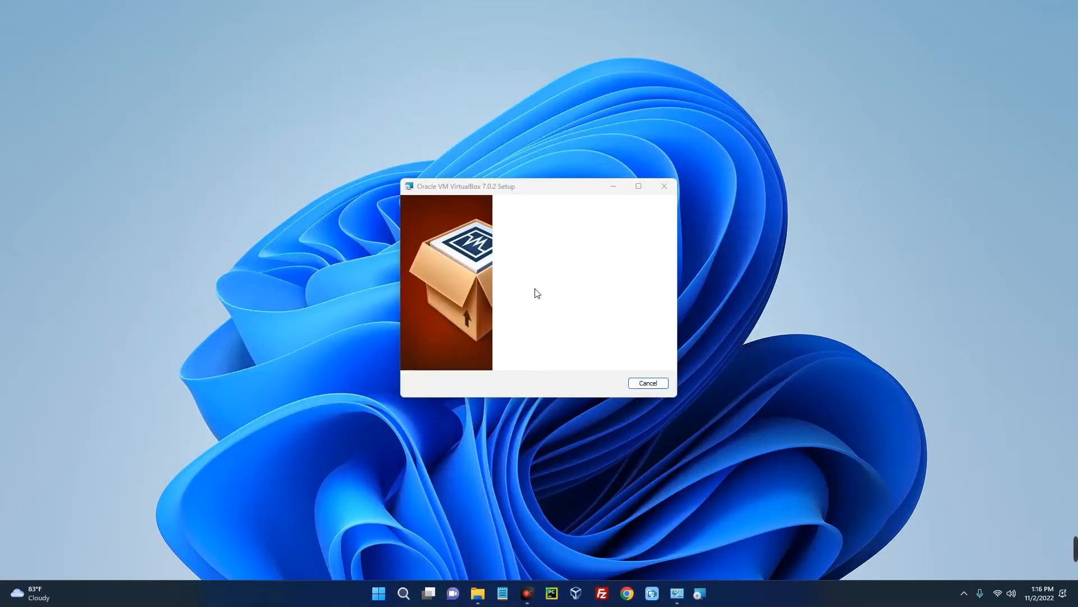
left_click(612, 384)
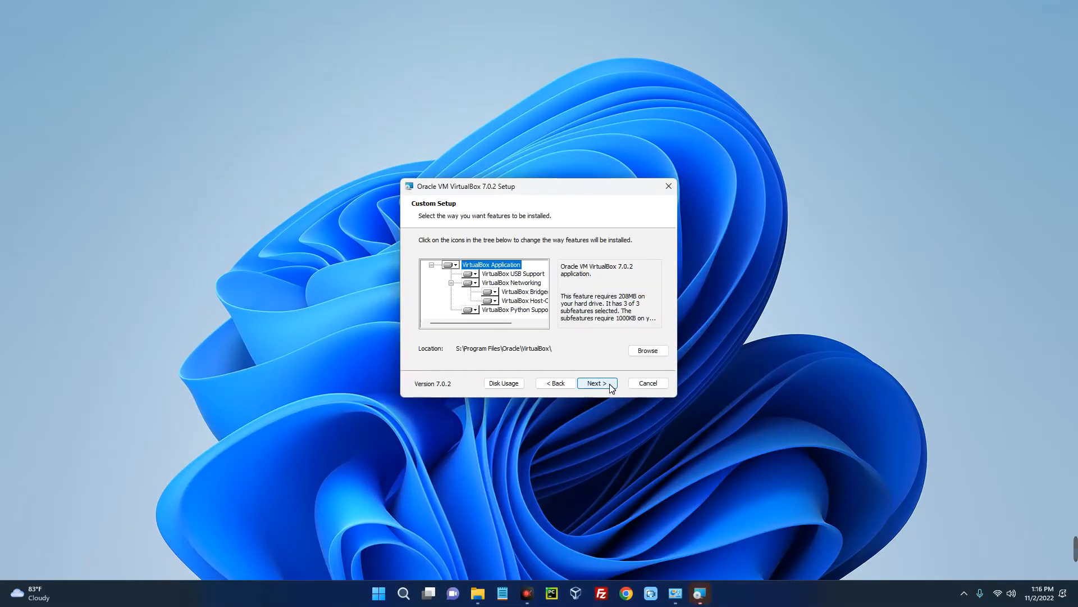
left_click(612, 386)
left_click(597, 383)
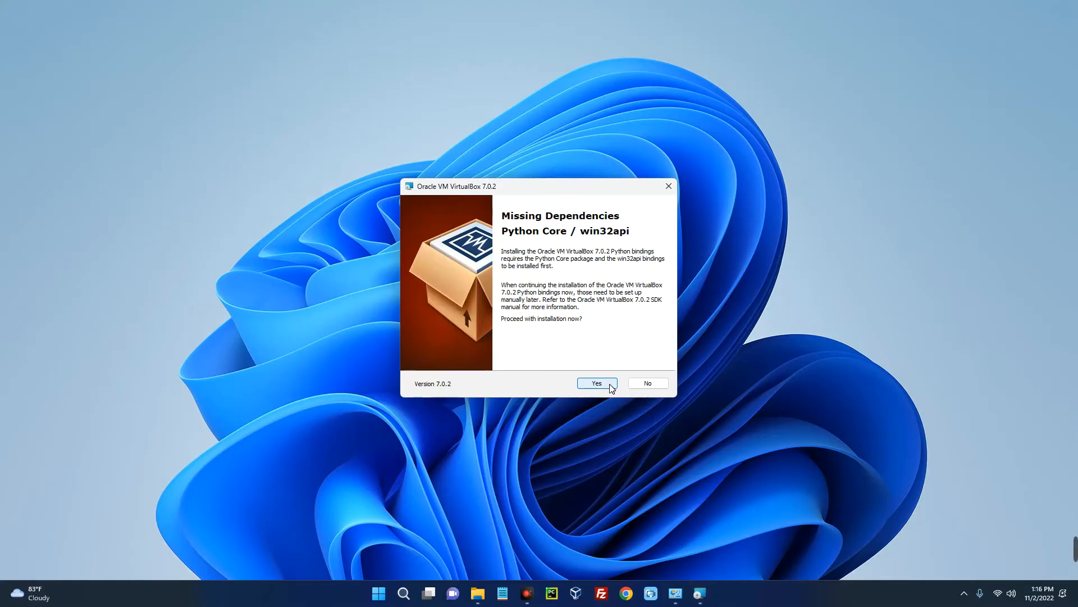
left_click(597, 384)
left_click(612, 384)
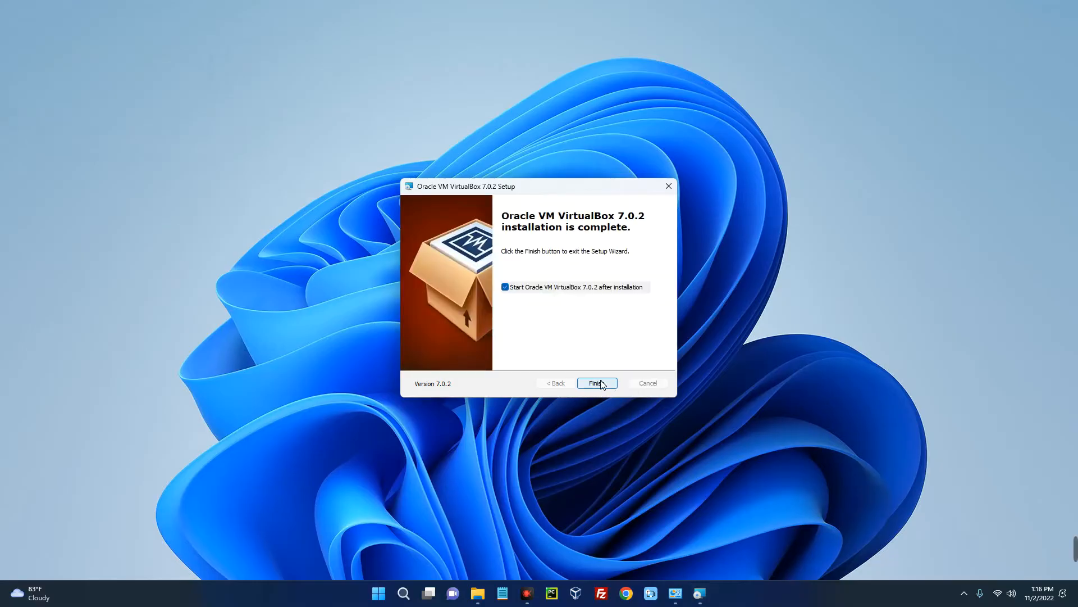
left_click(599, 384)
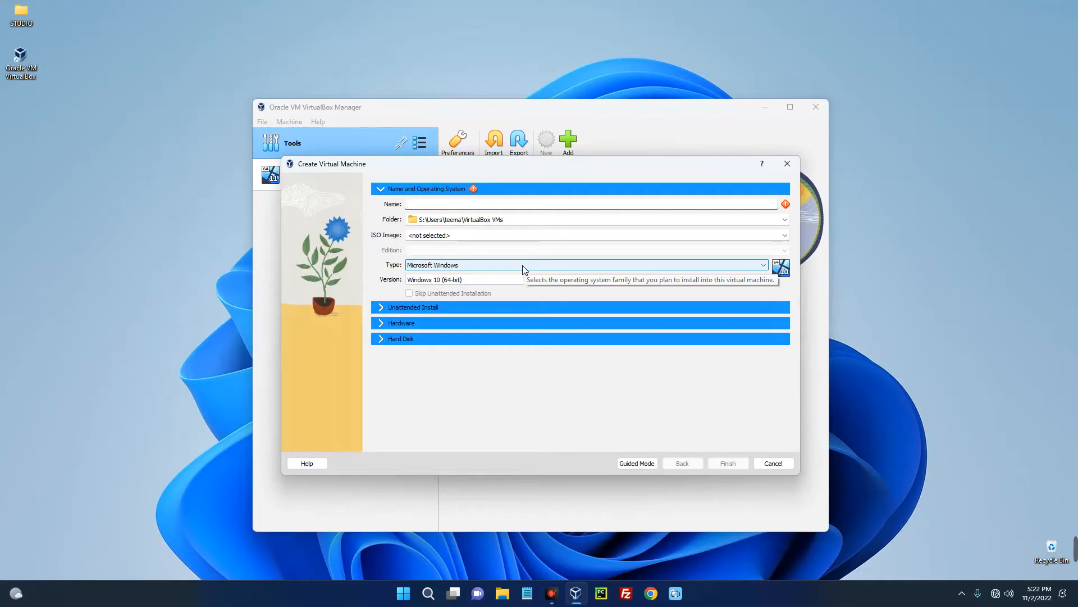
type("Red Hat")
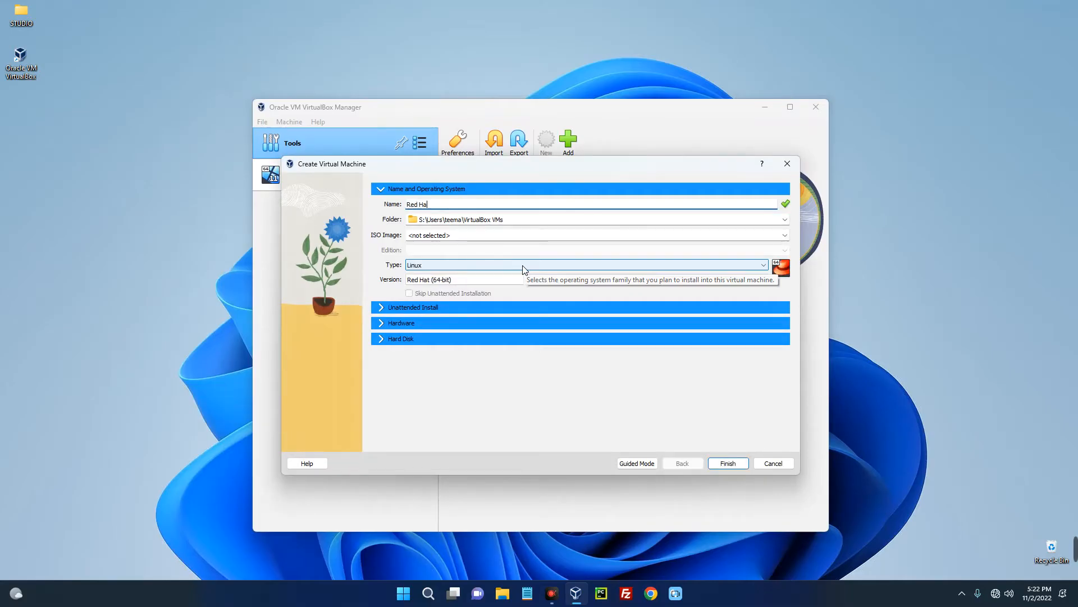
type(" Linux")
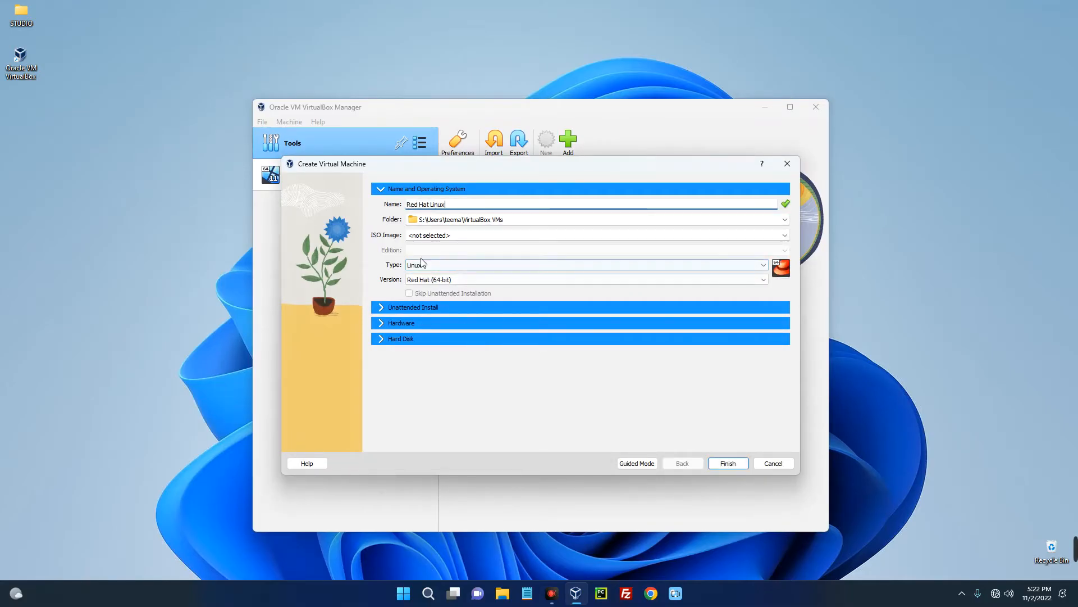
- Keep type Linux and version Red Hat (64-bit) for the 'Red Hat Linux' machine and expand its hardware settings
left_click(426, 268)
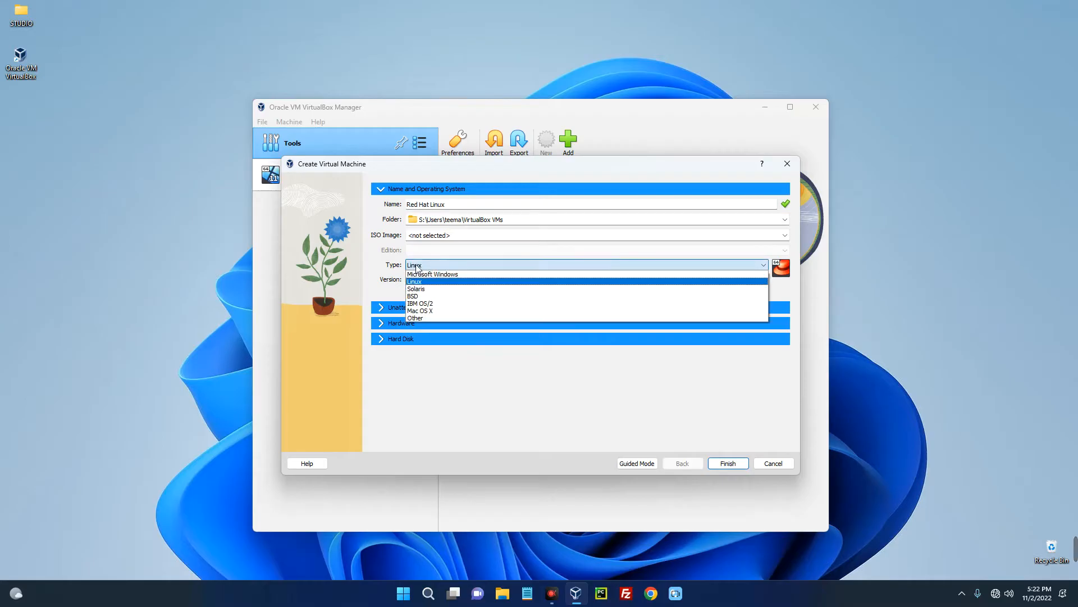
left_click(418, 280)
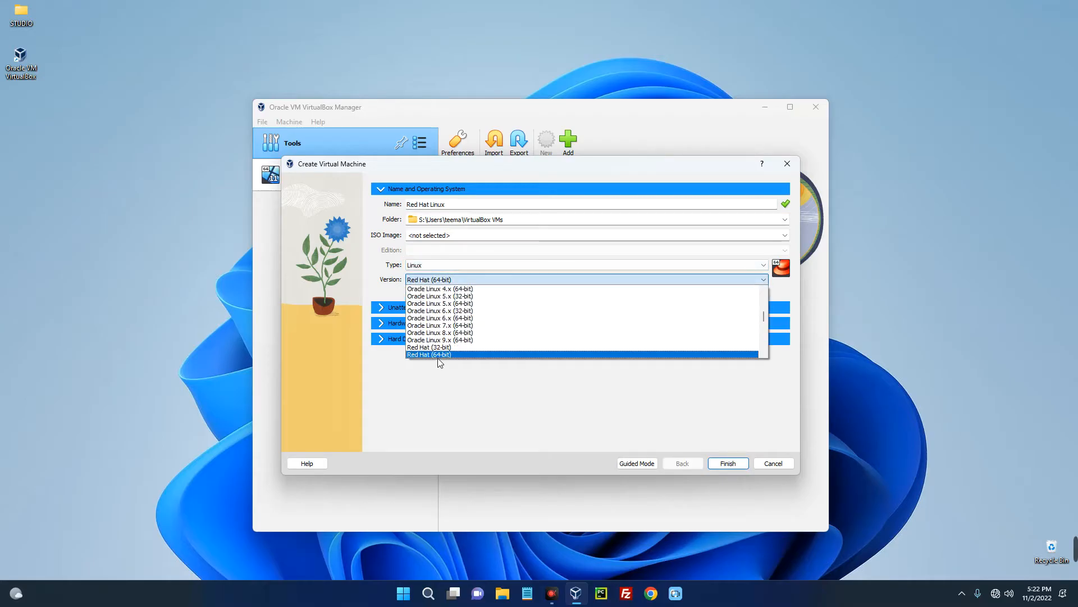
left_click(433, 354)
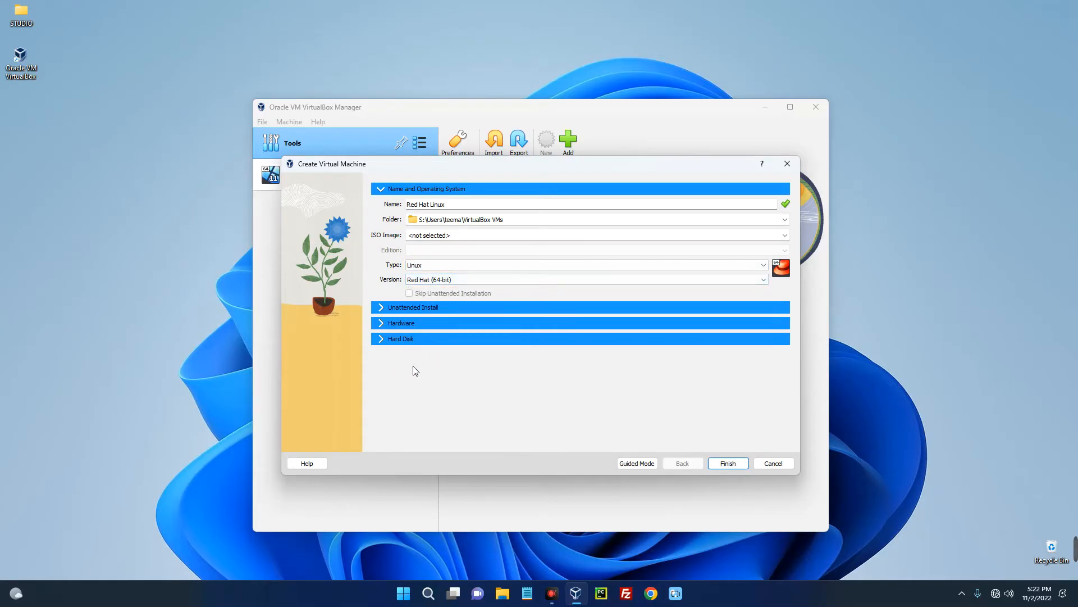
left_click(382, 322)
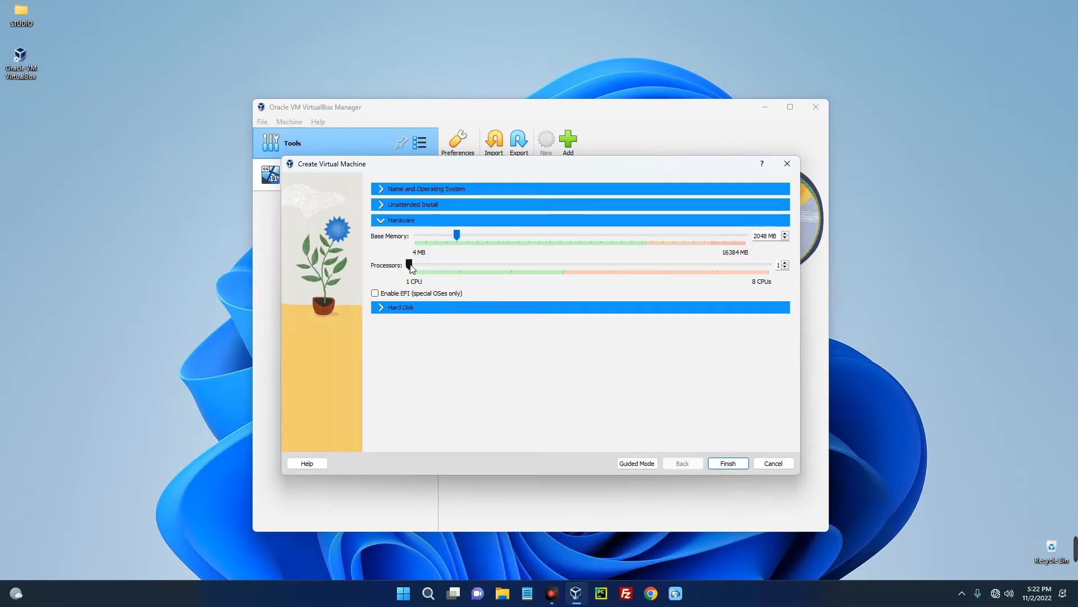
- Raise the machine to 6199 MB base memory and 3 processors, then expand the hard disk section
mouse_move(410, 264)
left_mouse_down()
mouse_move(495, 266)
mouse_move(514, 239)
mouse_move(542, 231)
left_mouse_up()
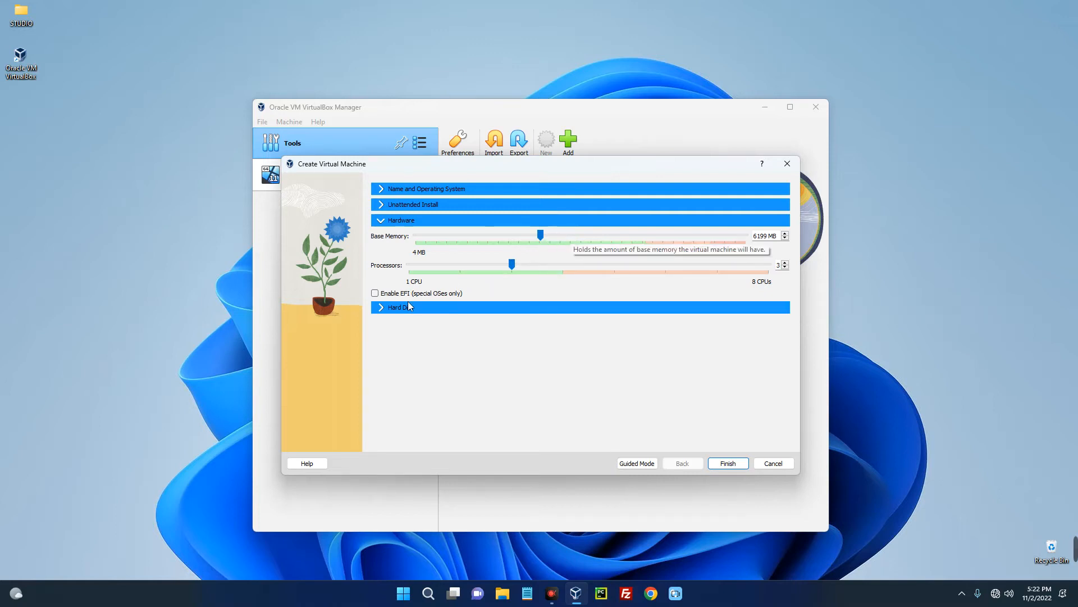
left_click(386, 309)
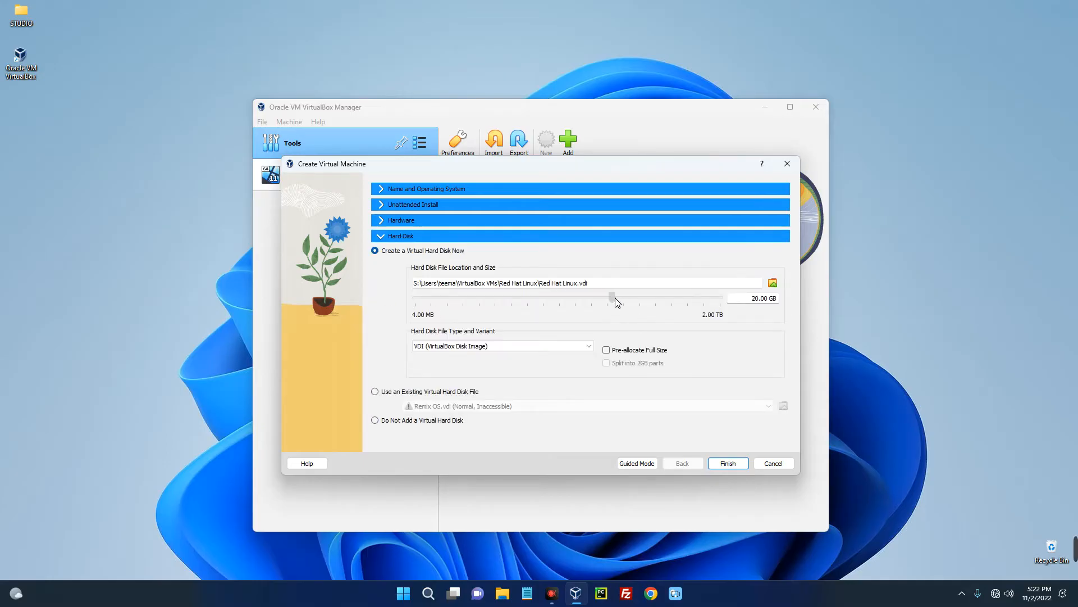
- Enlarge the virtual disk to 60.52 GB and finish creating the Red Hat Linux machine
left_click_drag(615, 302, 641, 301)
left_click(725, 464)
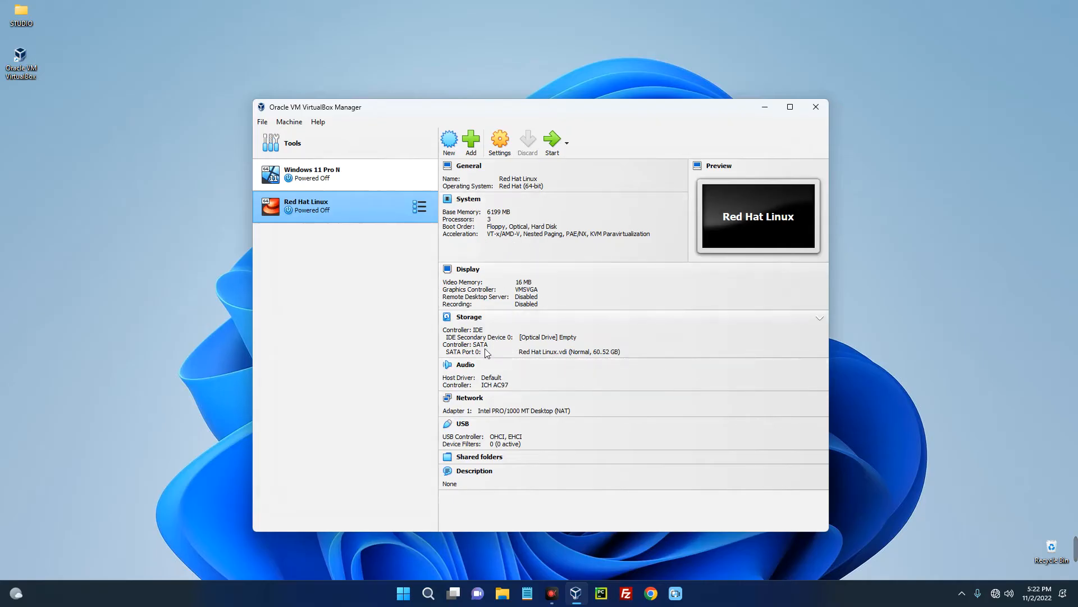
- In the machine's System settings, check the processor count and set the pointing device to USB Tablet
left_click(499, 144)
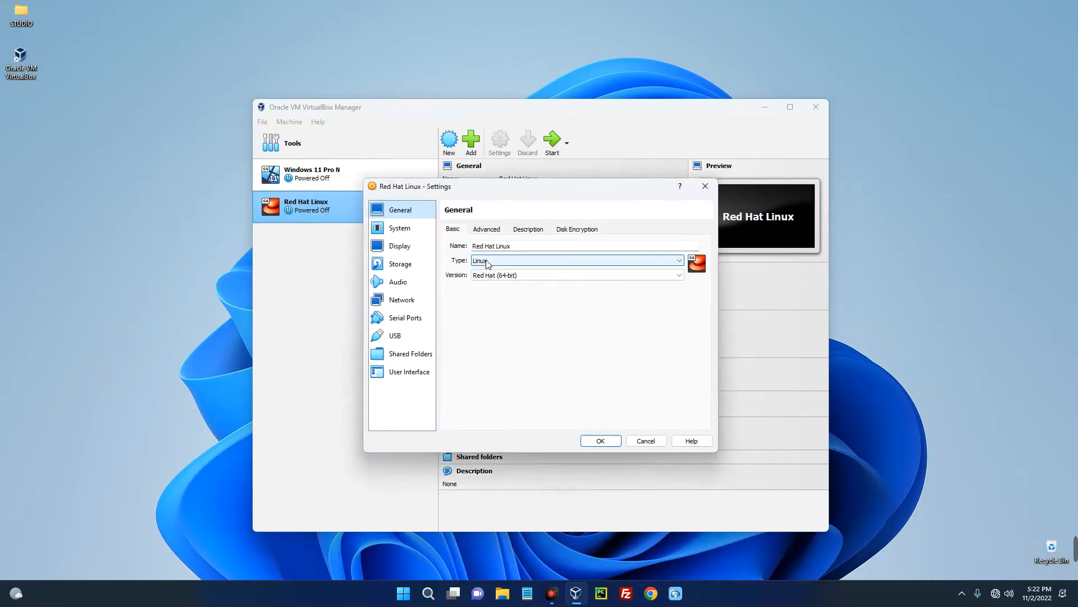
left_click(401, 227)
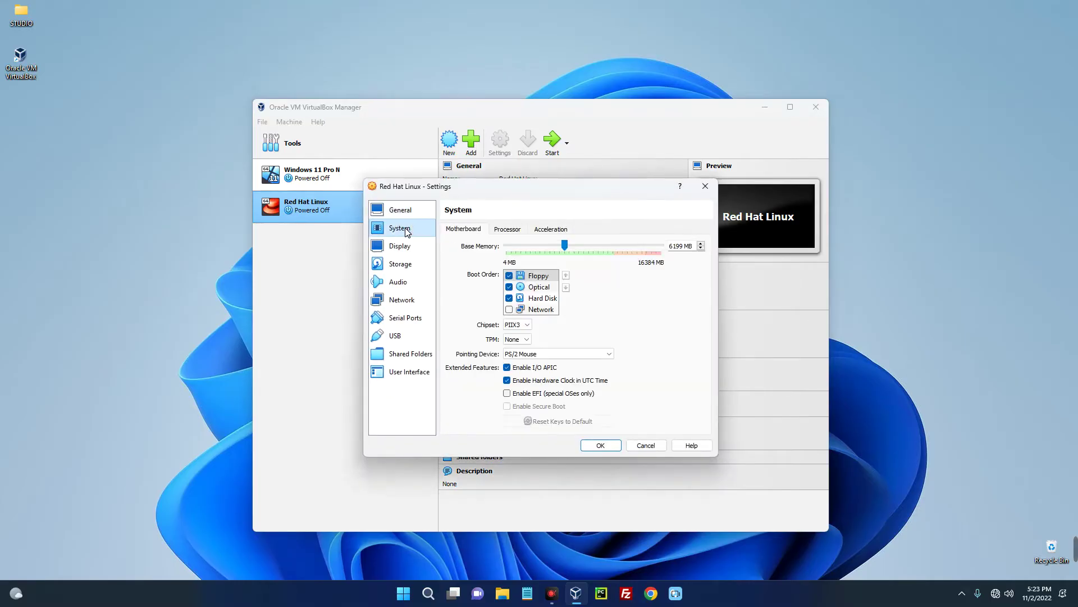
left_click(508, 229)
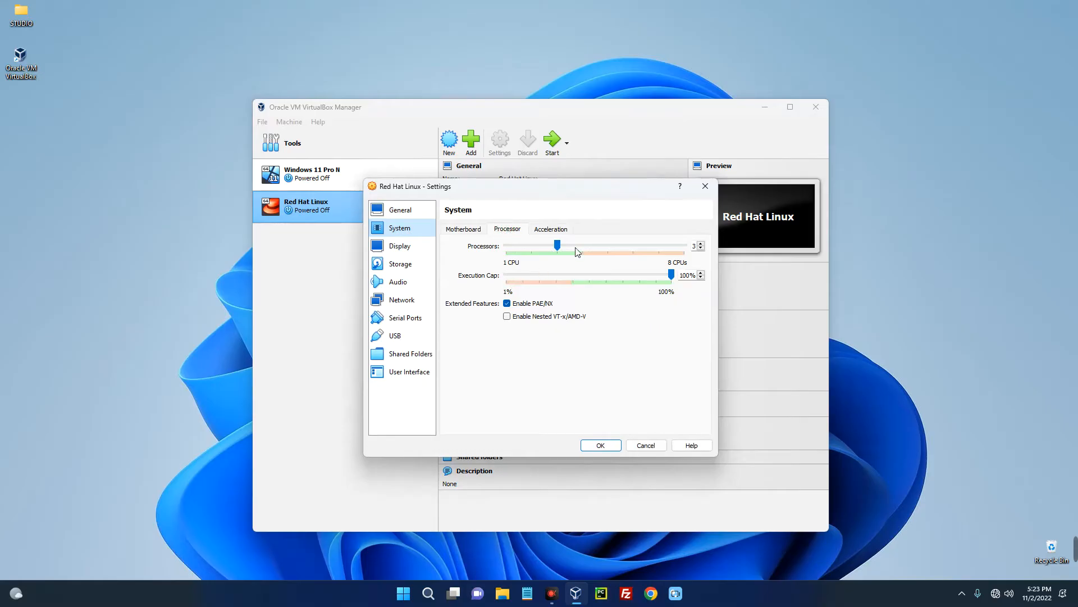
left_click(462, 232)
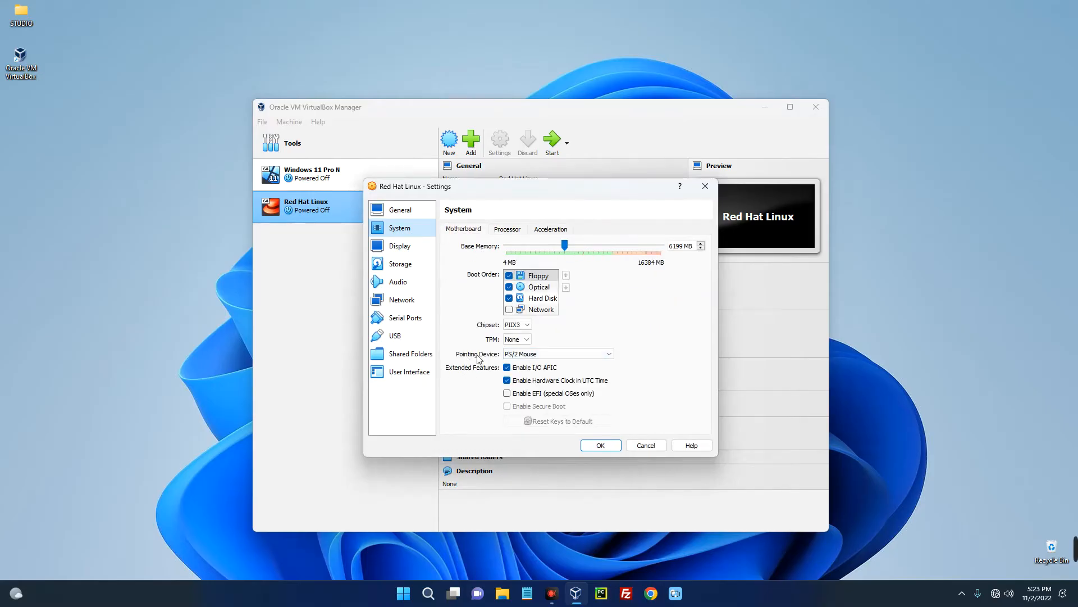
left_click(522, 354)
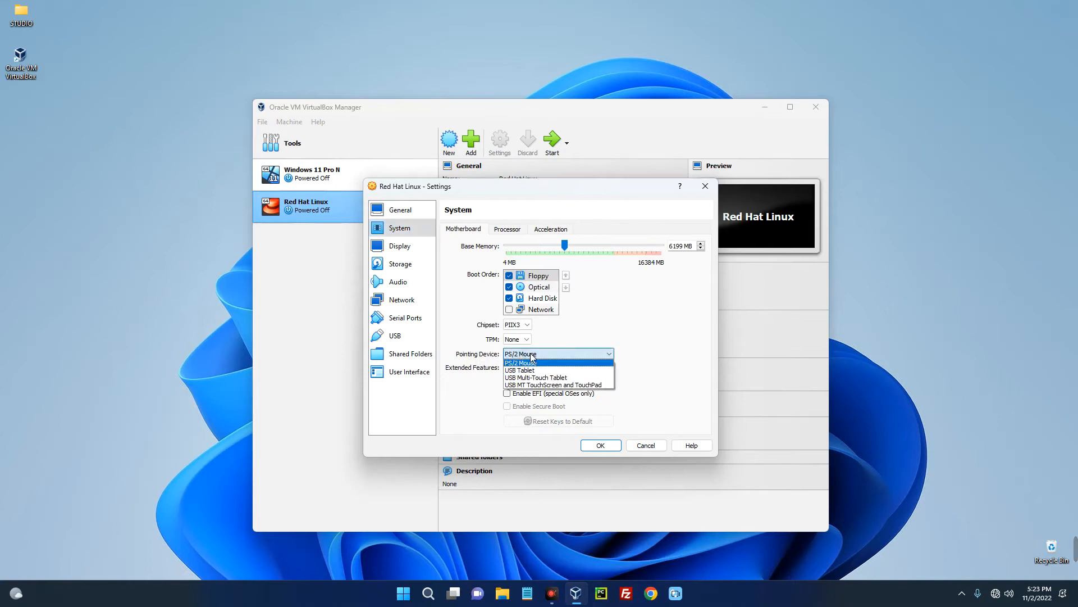
left_click(533, 369)
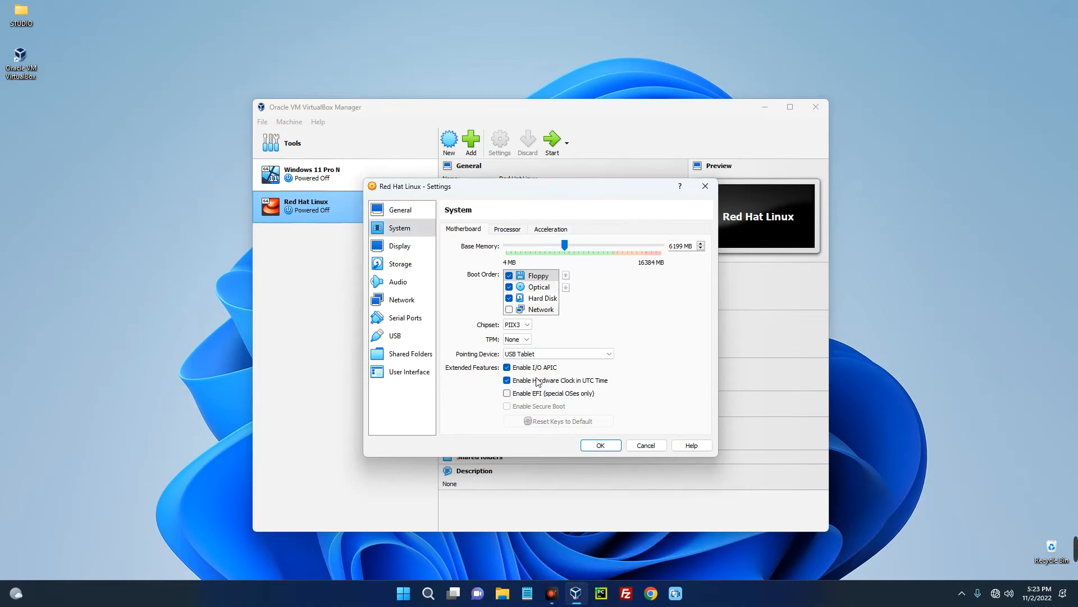
mouse_move(572, 368)
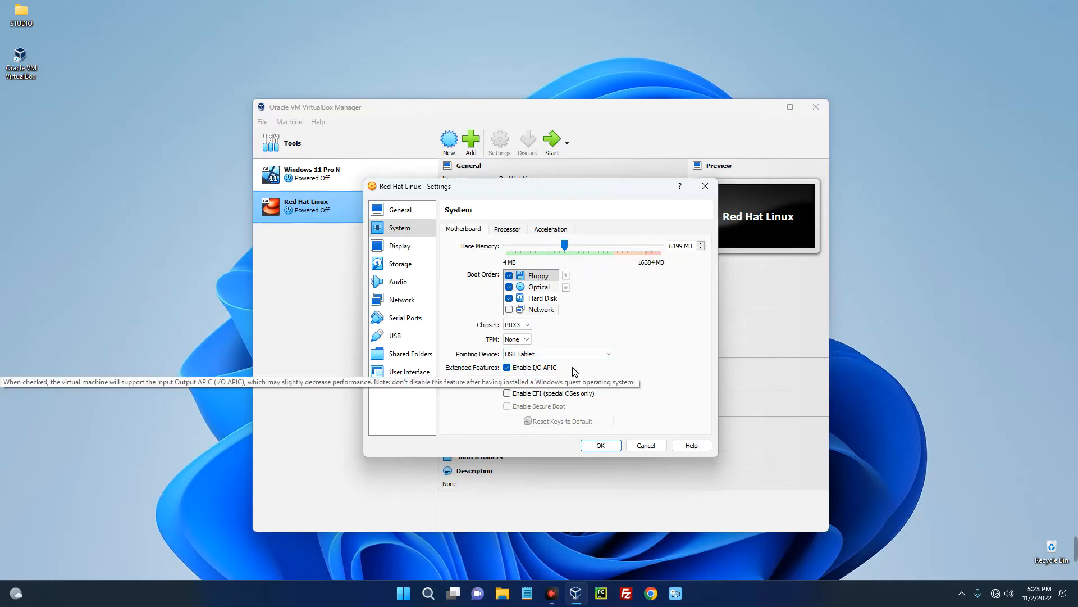
left_click(400, 247)
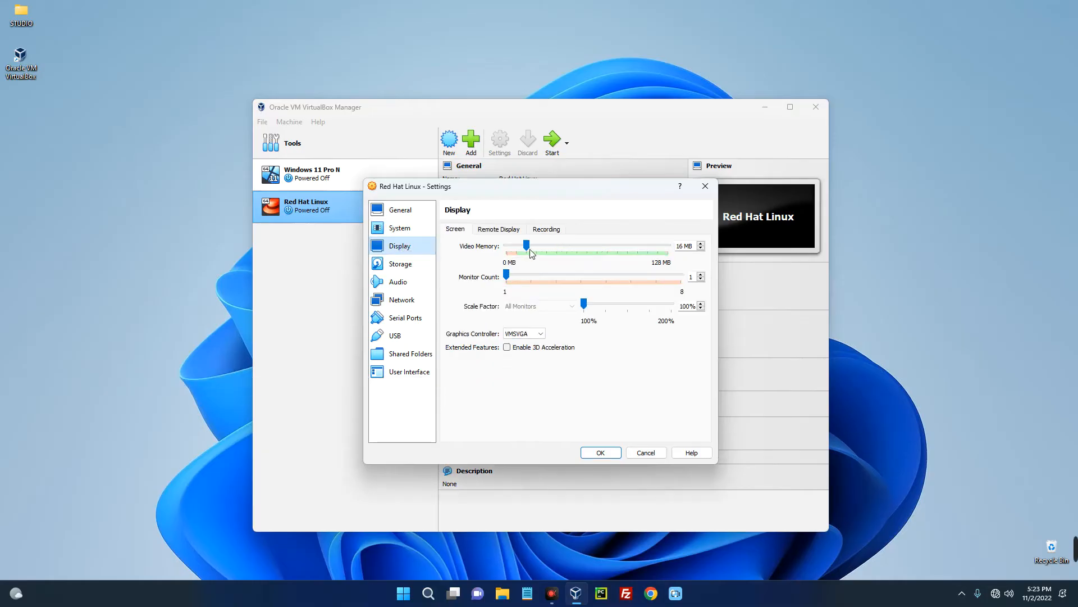
- Set video memory to 128 MB with 3D acceleration enabled and move to the storage settings
left_click_drag(528, 246, 706, 255)
left_click(508, 347)
left_click(391, 269)
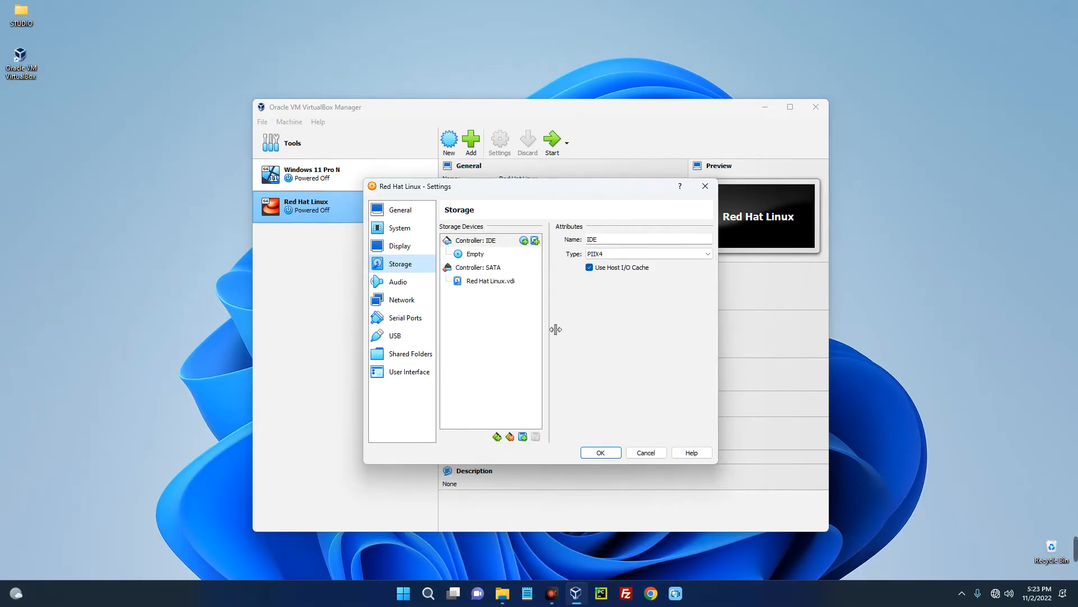
- Verify the downloaded rhel-baseos-9.0 ISO is present in the Downloads folder
left_click(502, 593)
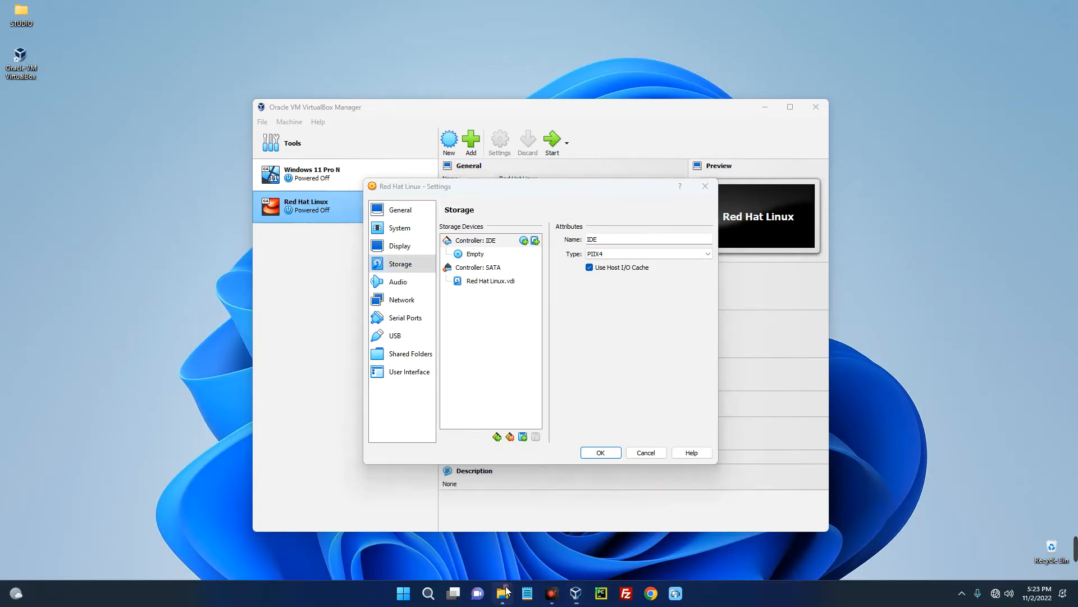
left_click(148, 211)
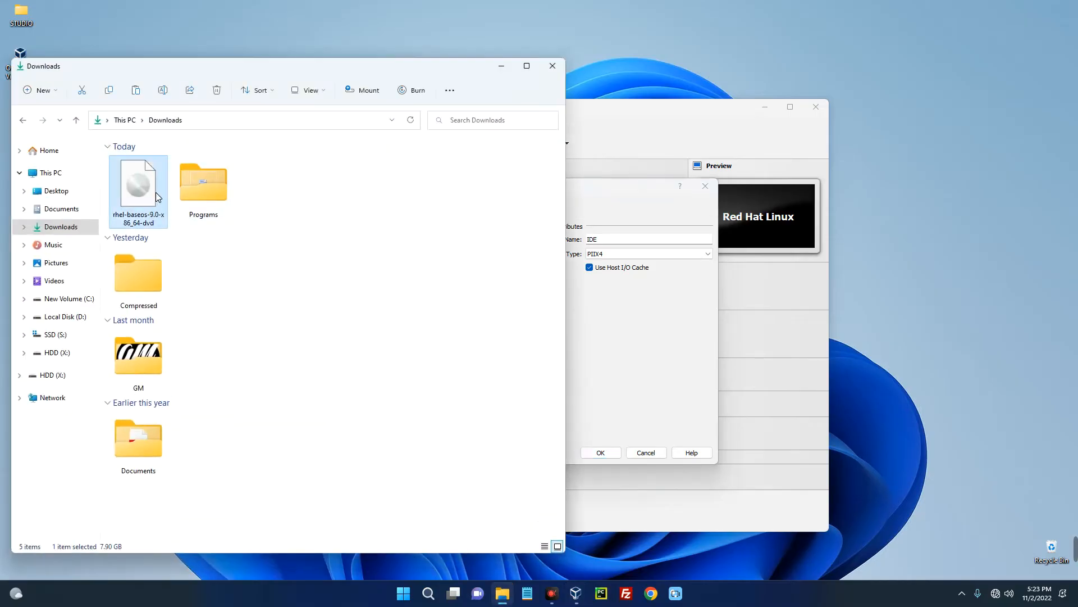
left_click(502, 68)
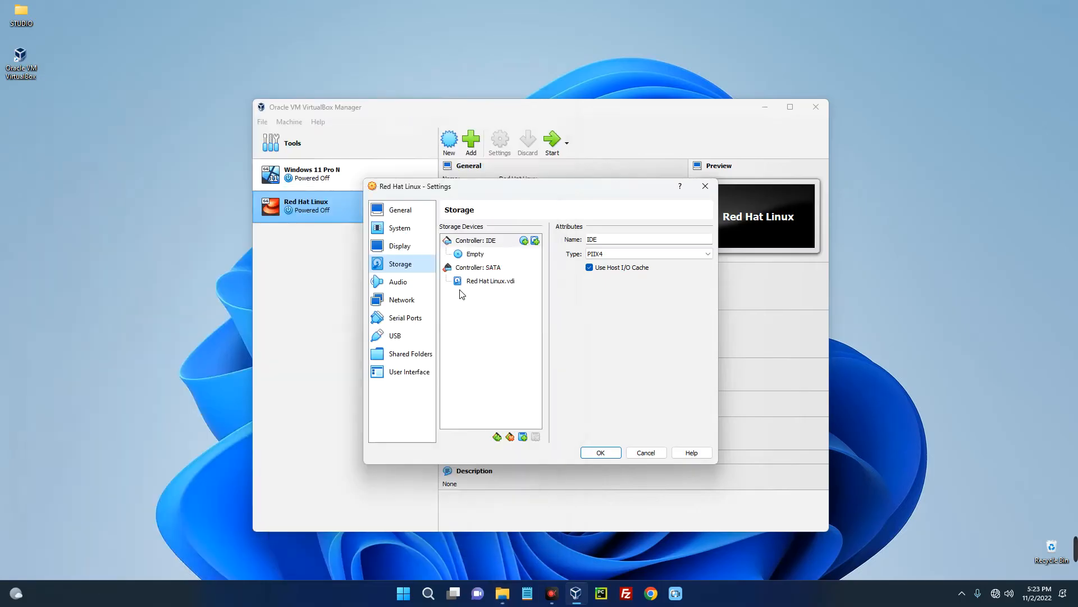
- Attach the rhel-baseos-9.0-x86_64-dvd ISO to the empty optical drive and save the VM settings
left_click(469, 254)
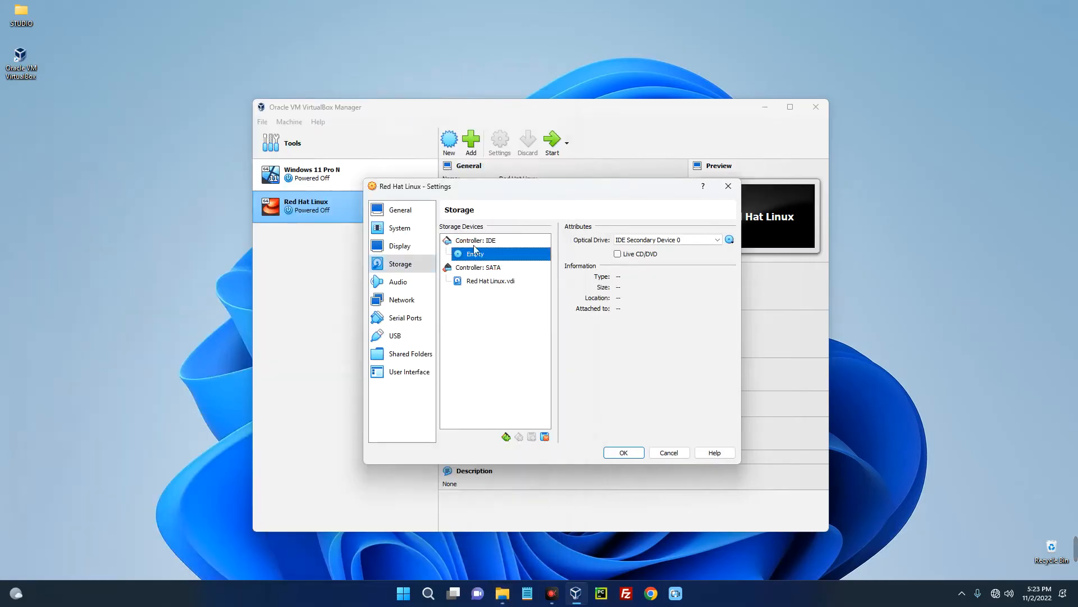
left_click(731, 243)
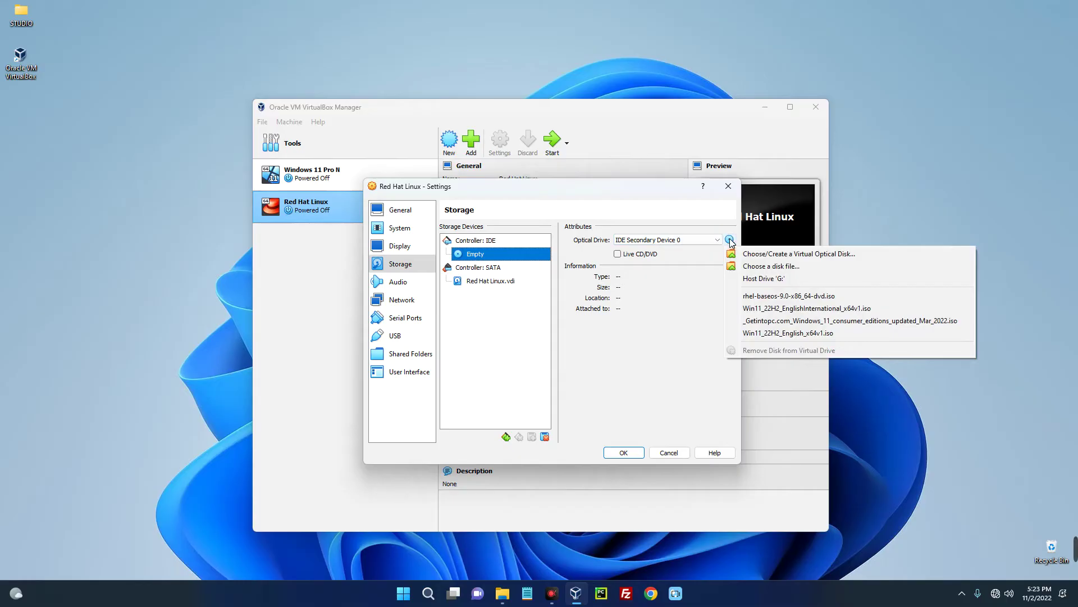
left_click(746, 267)
left_click(500, 303)
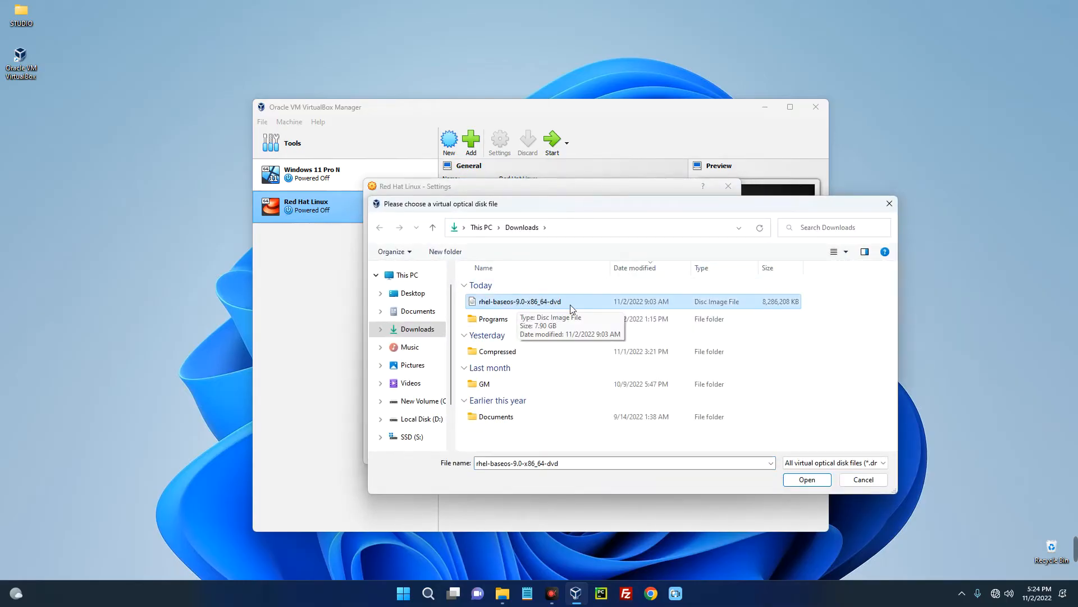
left_click(811, 478)
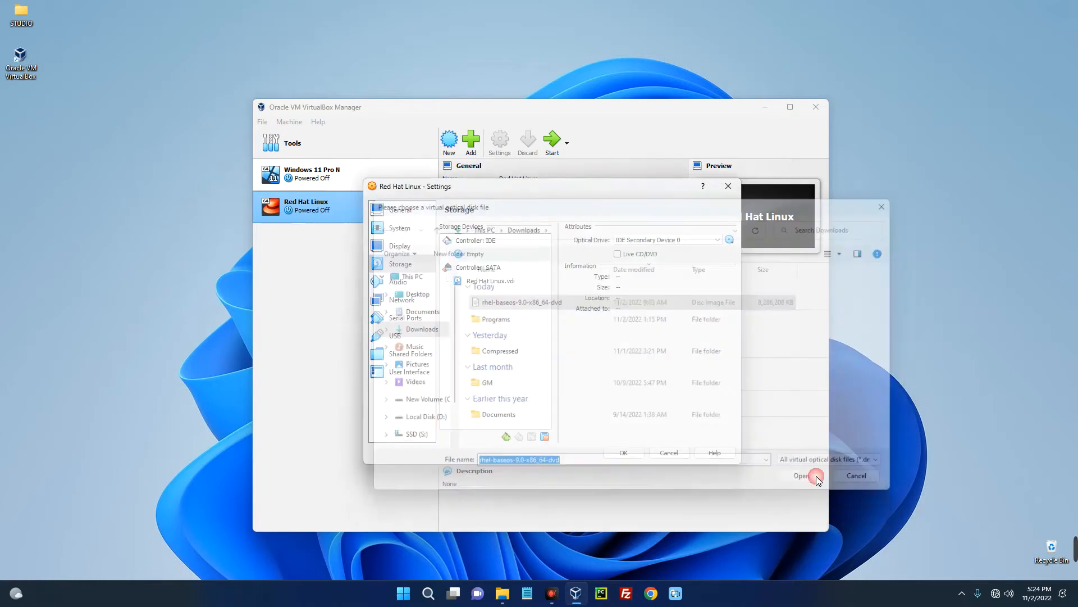
left_click(628, 453)
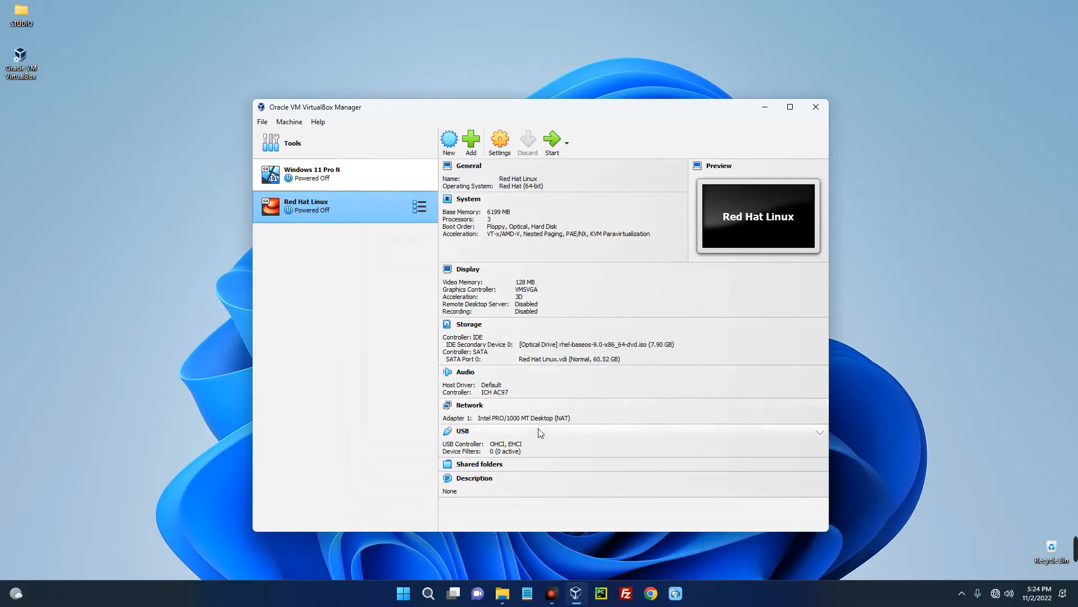
- Start the Red Hat Linux VM, dismiss the notification panel and boot the Test & Install entry
left_click(553, 143)
left_click(764, 107)
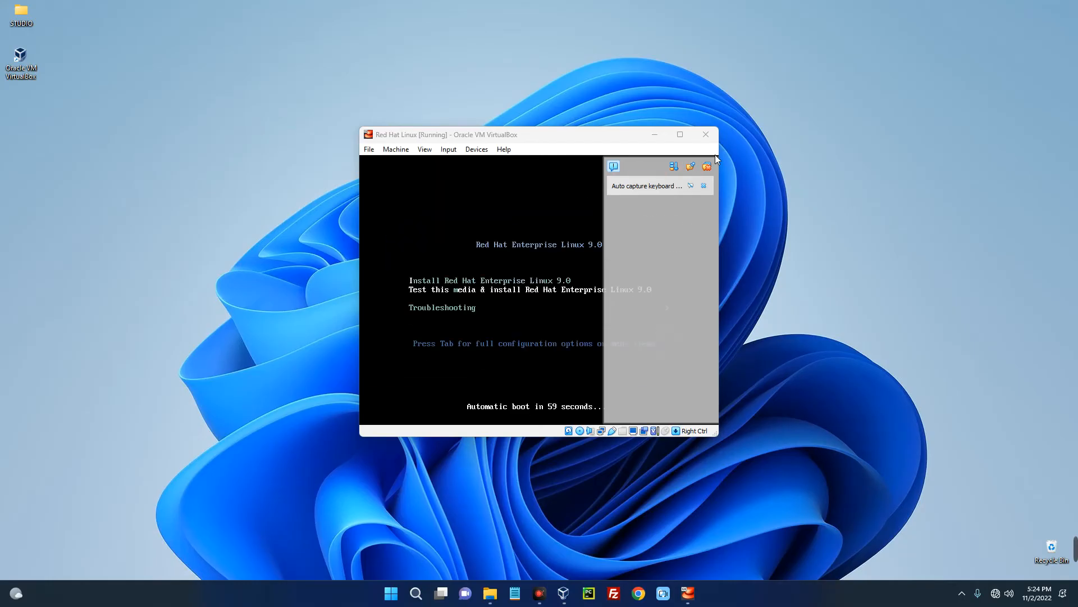
left_click(708, 166)
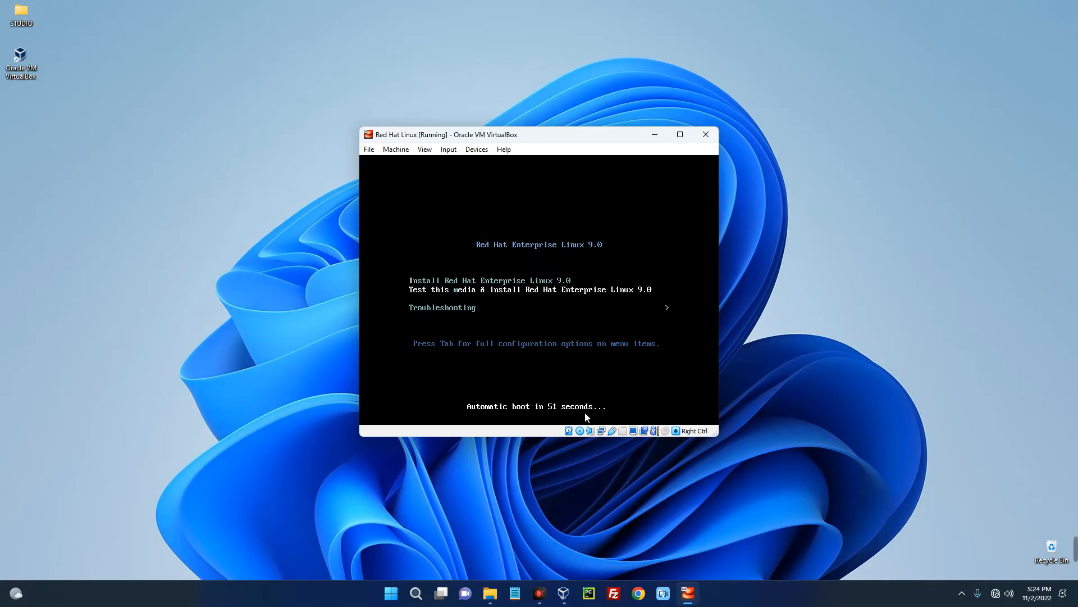
key("Return")
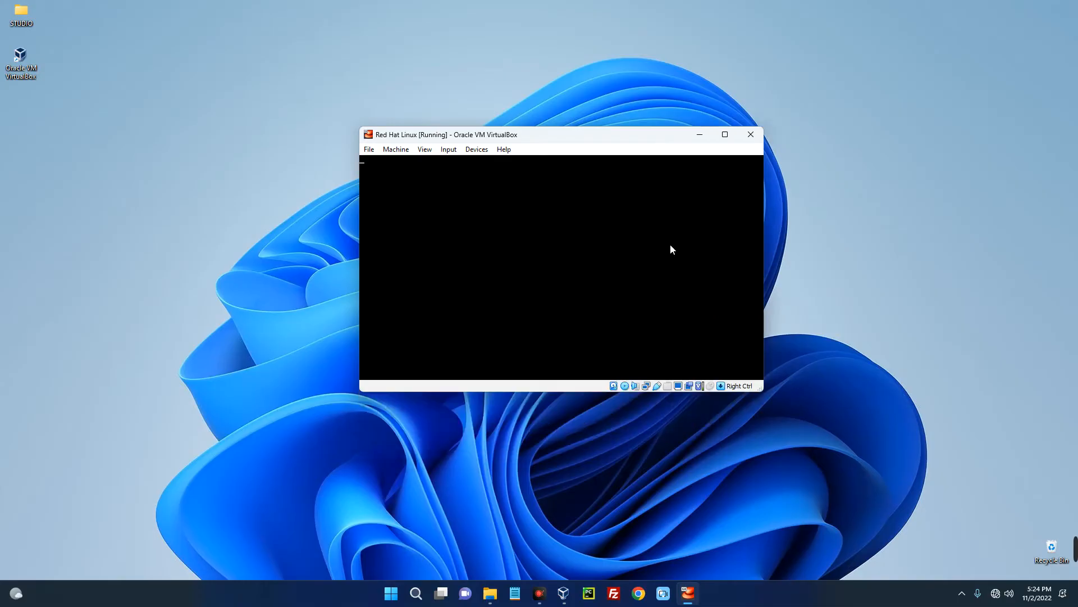
- Dismiss the mouse integration notice and skip the installation media check with Esc
left_click(684, 195)
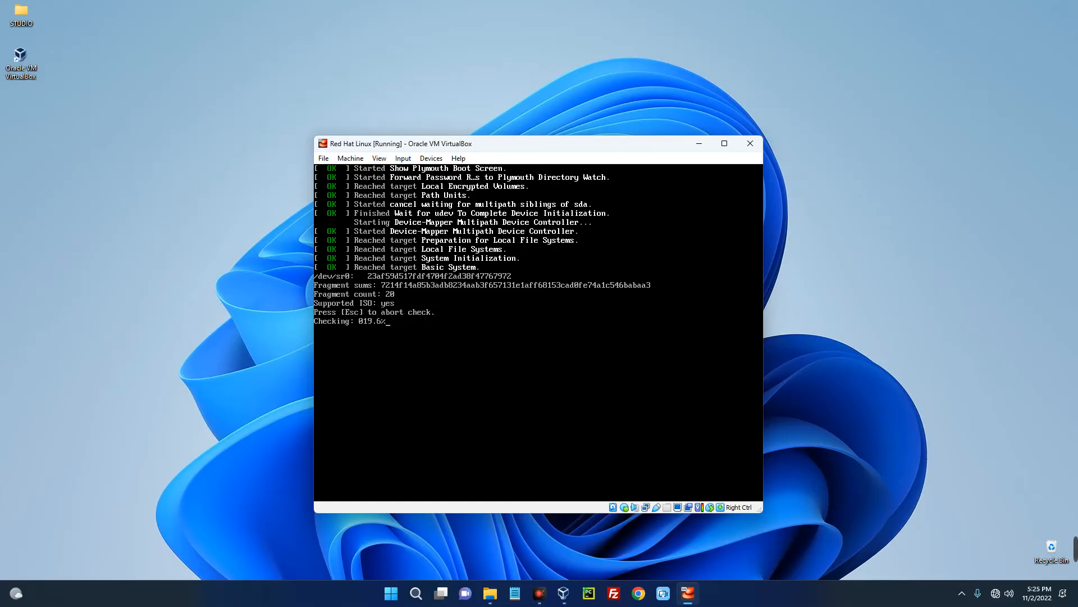
key("Escape")
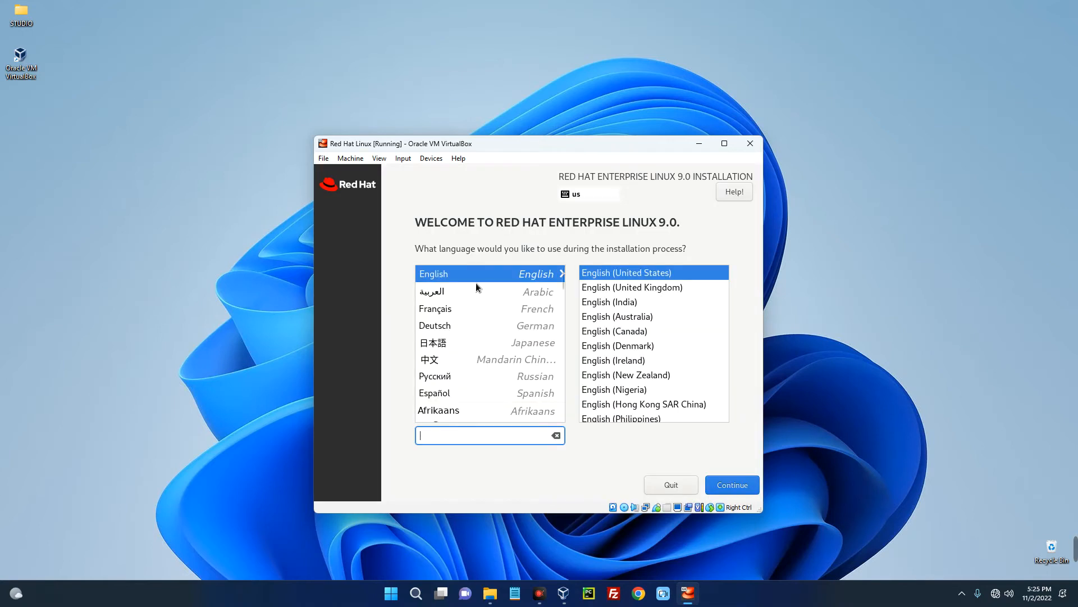
scroll(490, 328, "down", 1)
scroll(495, 346, "up", 1)
- Keep English (United States) and continue to the Installation Summary
left_click(725, 489)
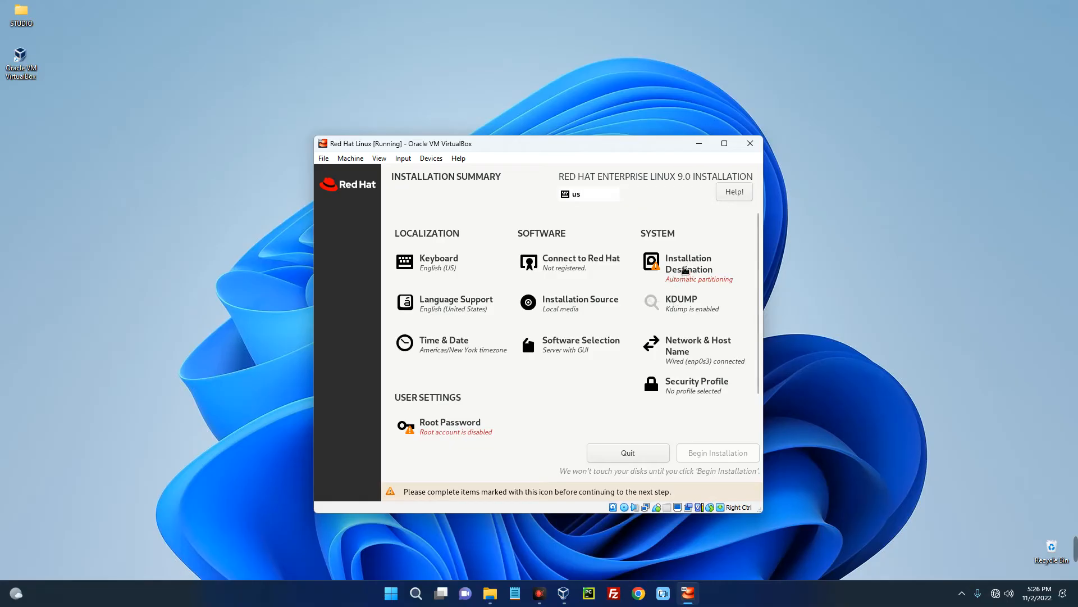
- Accept automatic partitioning on the virtual disk as the installation destination
left_click(675, 268)
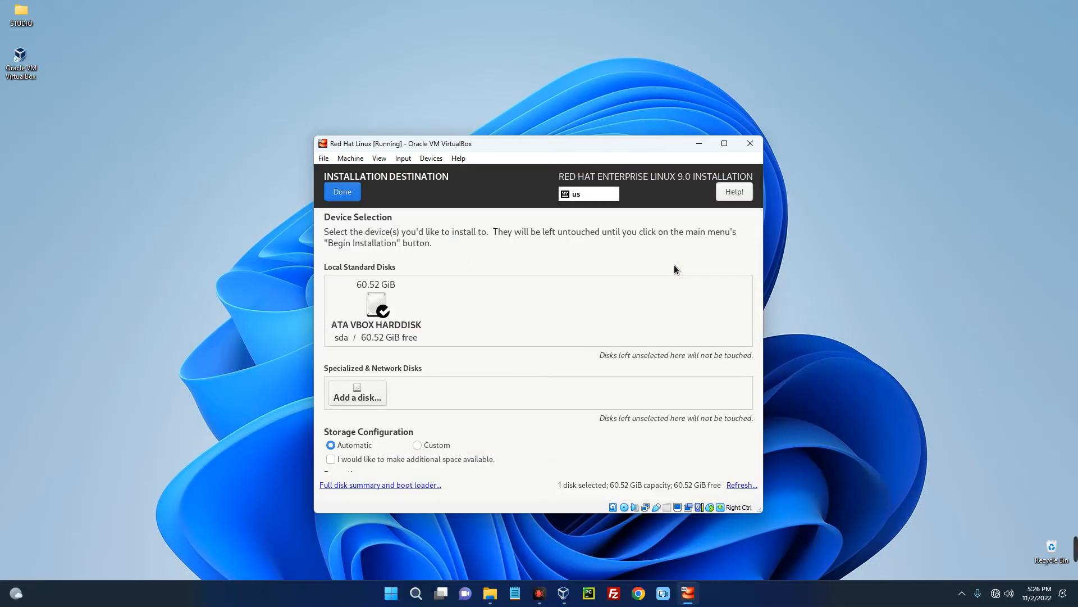
left_click(345, 195)
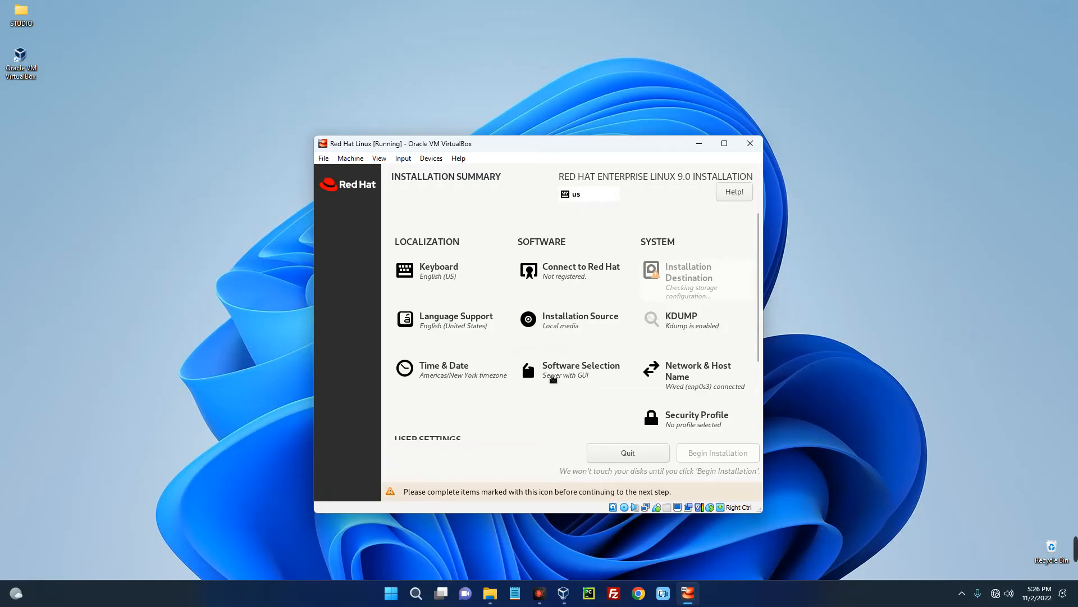
- Set and confirm a root password, accepting it as weak, and begin installing RHEL 9.0
left_click(469, 437)
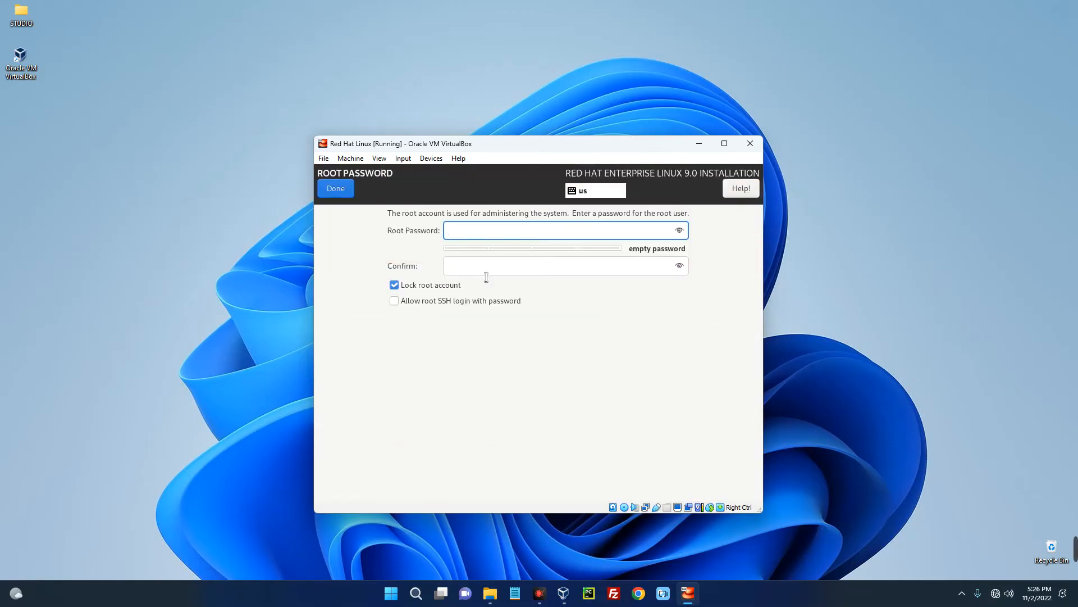
key("Tab")
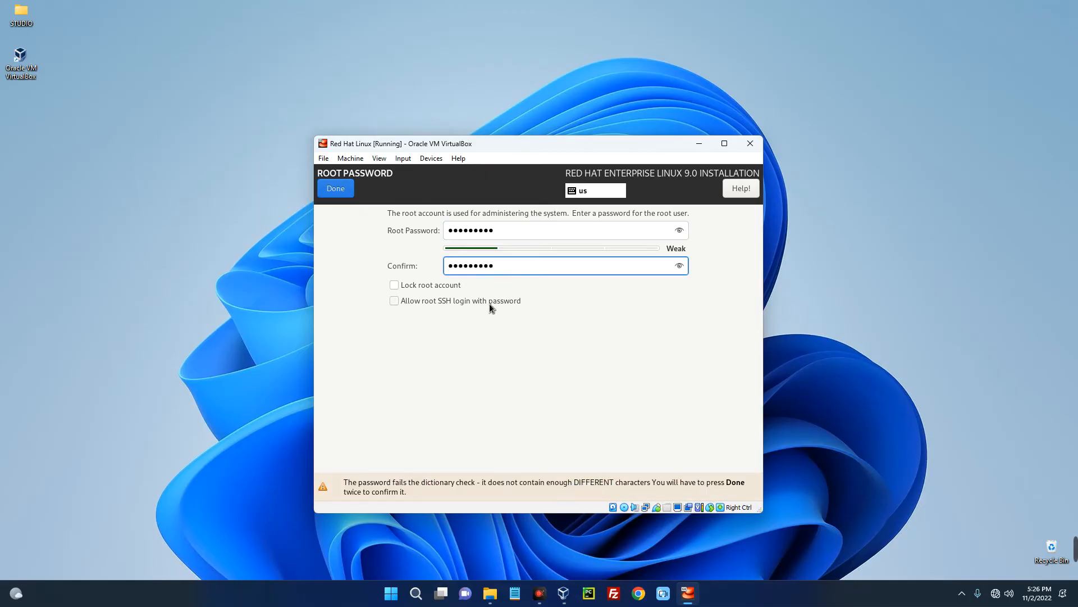
left_click(351, 193)
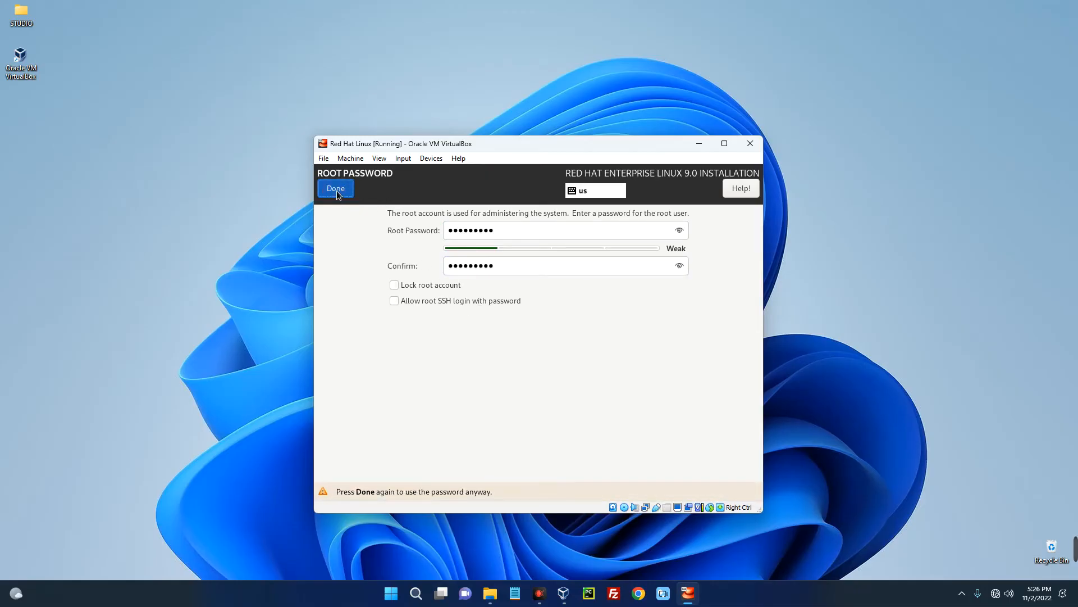
left_click(337, 191)
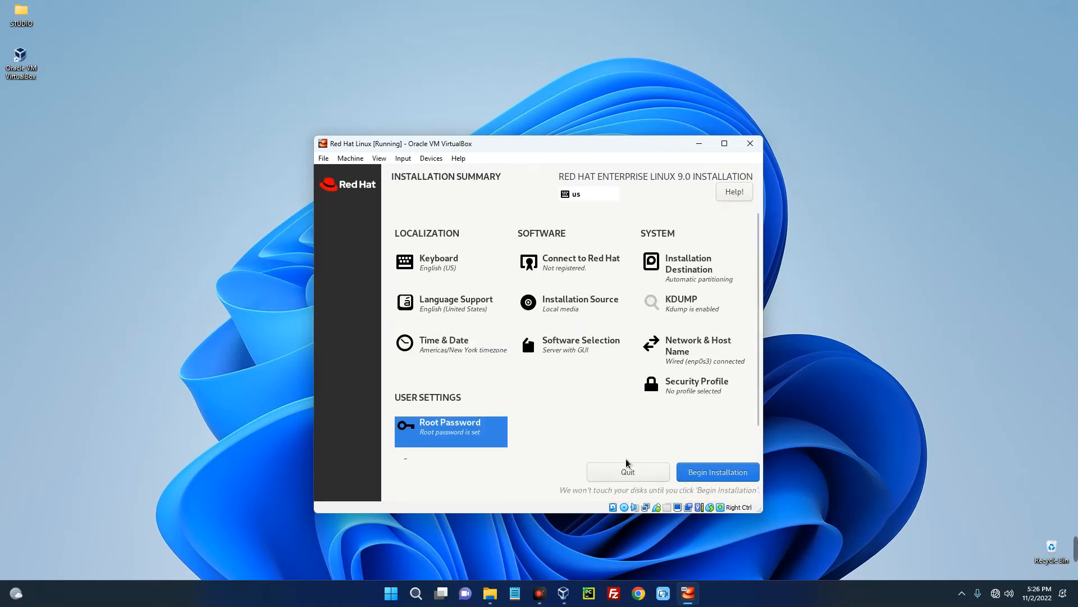
left_click(701, 474)
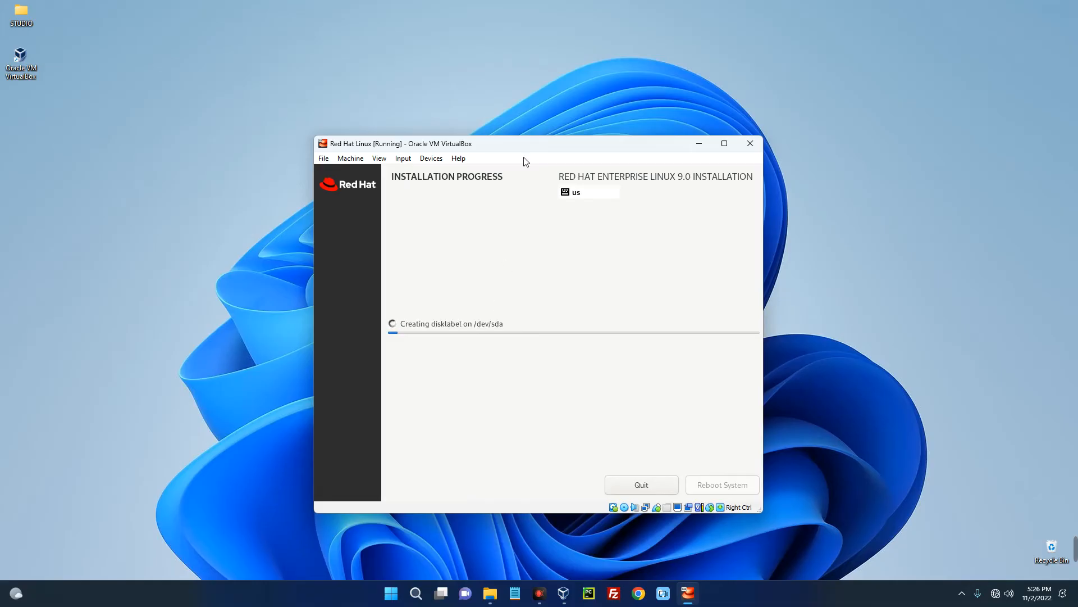
- Nudge the VM window up and left while the installation progresses to Complete
left_click_drag(525, 145, 510, 128)
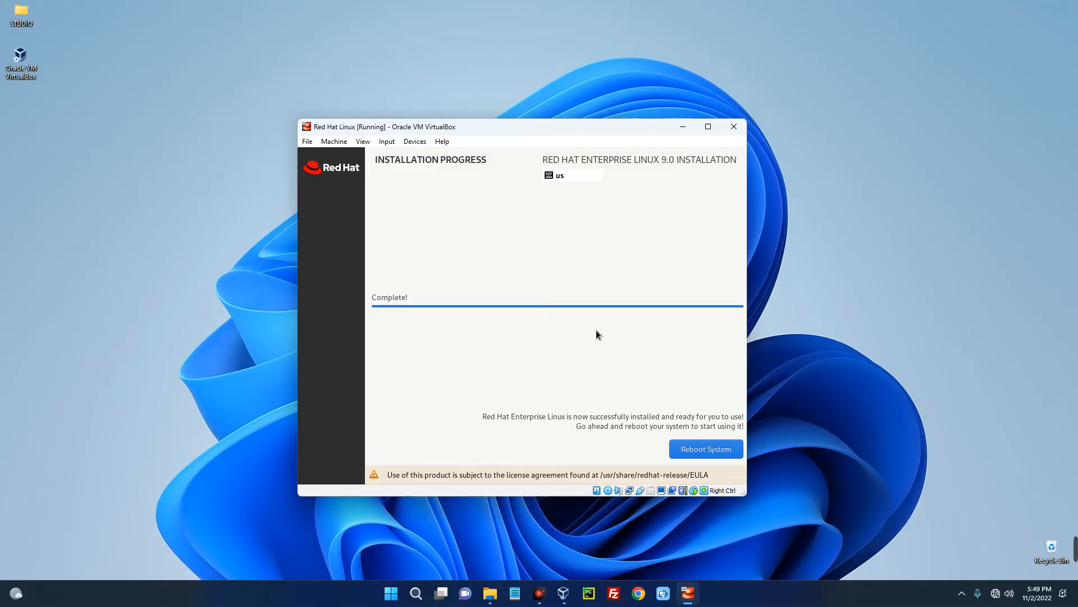
- Reboot into the installed system, enlarge and reposition the VM window, and start first-run setup
left_click(694, 450)
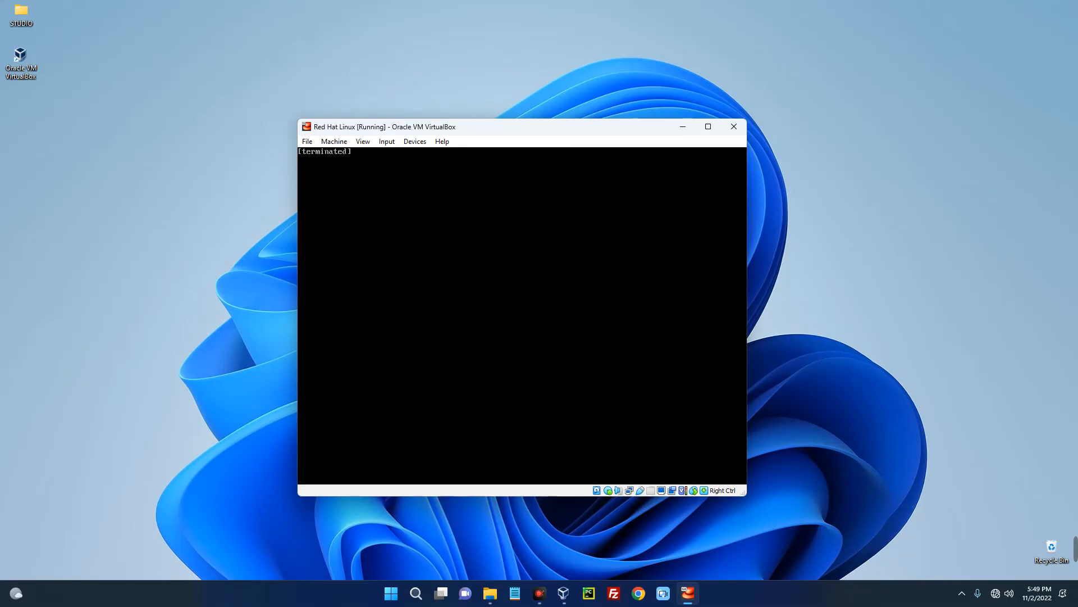
key("Return")
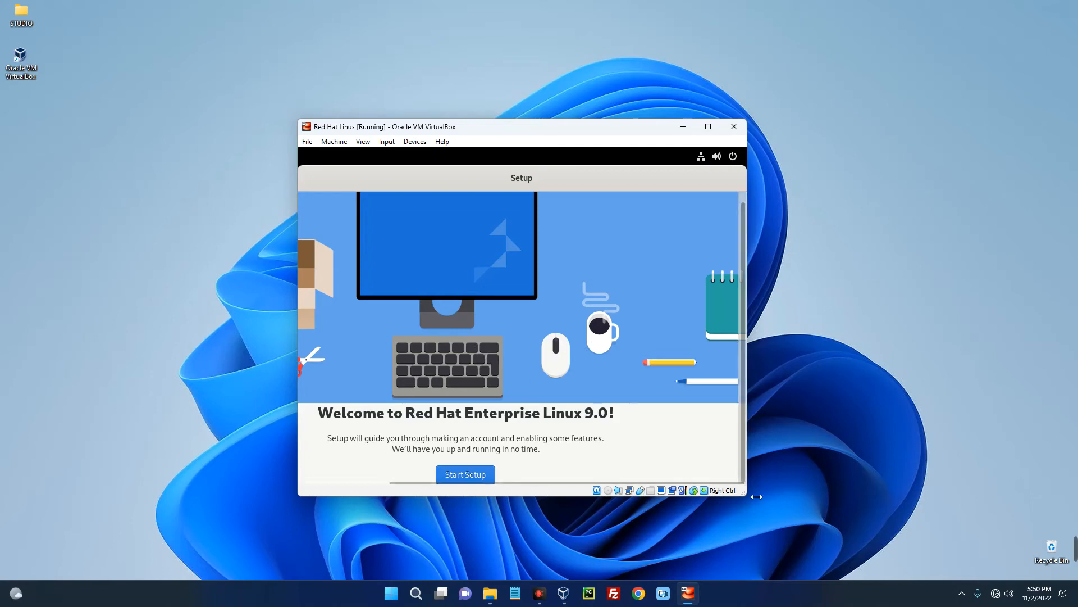
left_click_drag(750, 502, 788, 540)
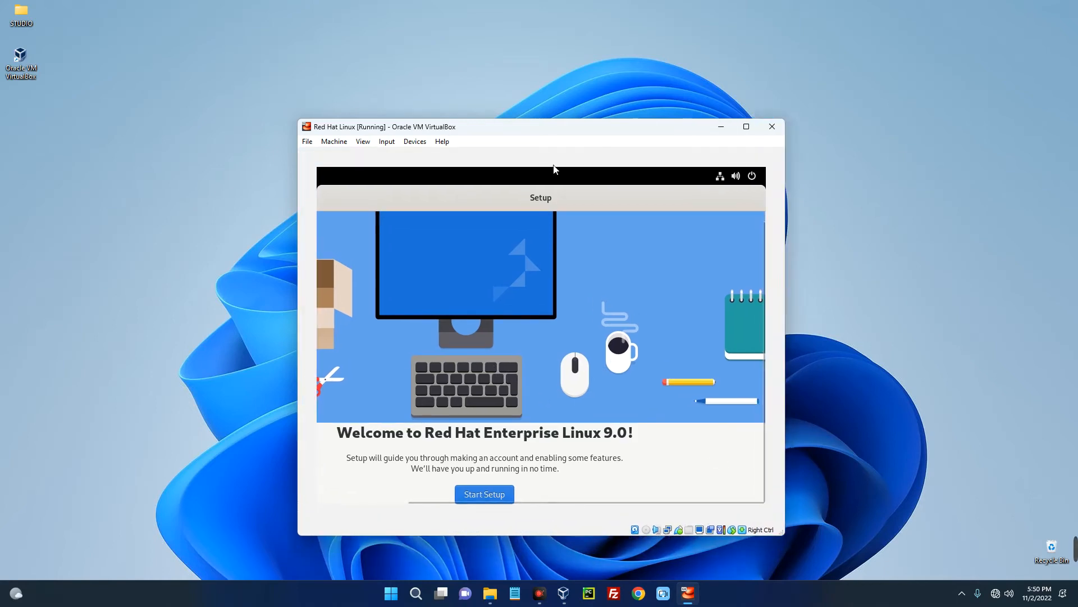
left_click_drag(542, 134, 494, 96)
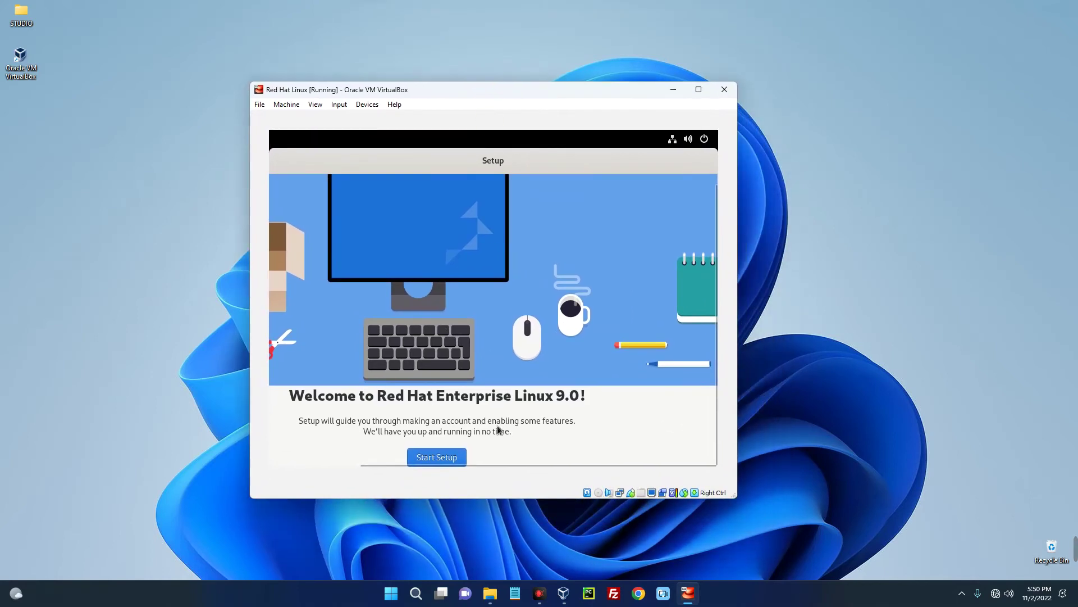
left_click(448, 460)
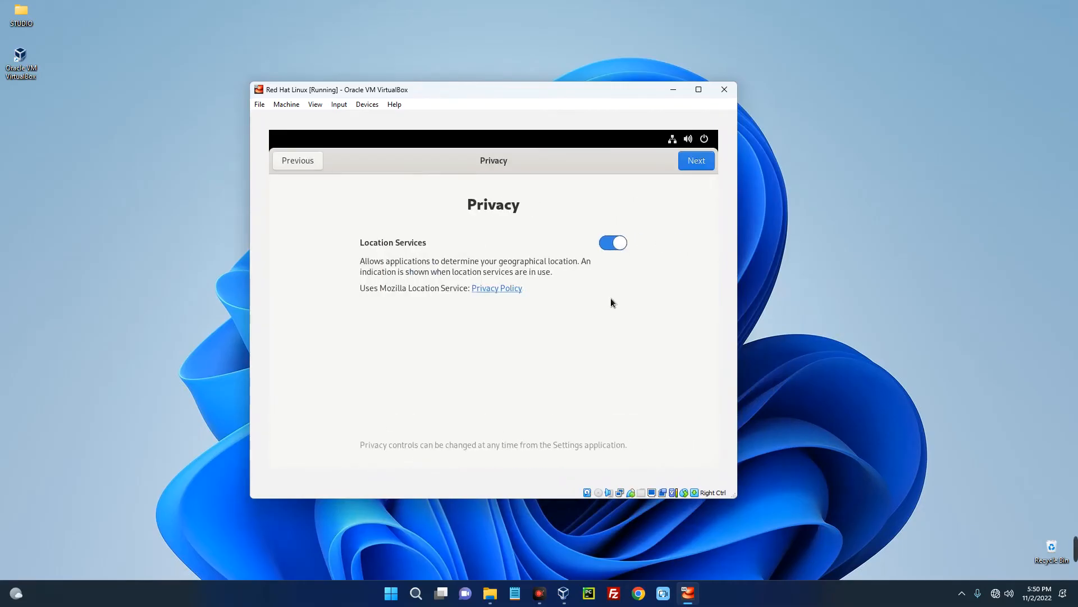
- Accept privacy defaults, skip online accounts, enter the full name and set the user password
left_click(697, 162)
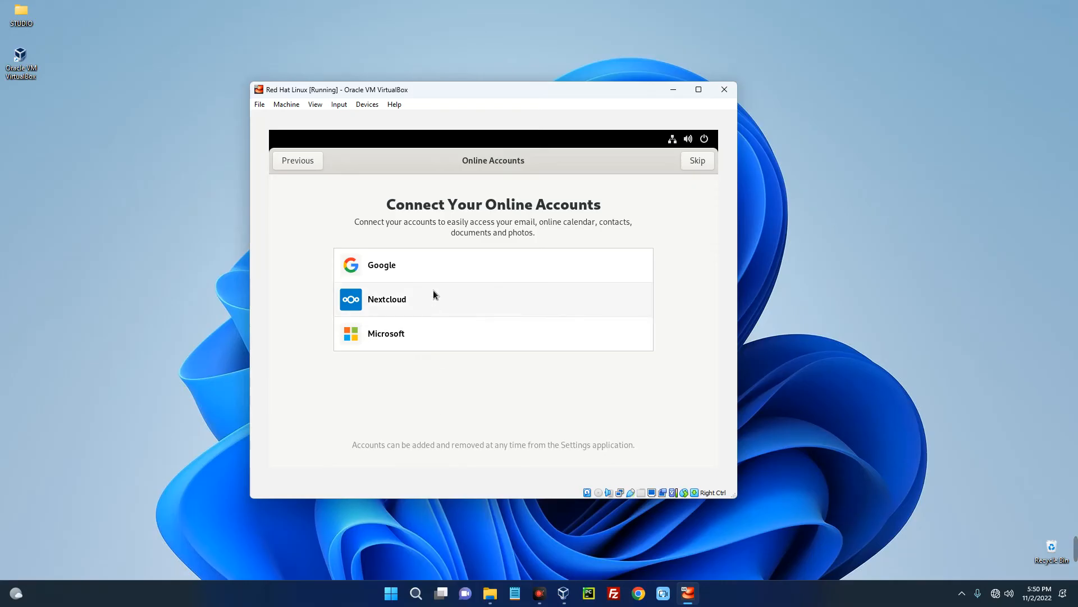
left_click(704, 160)
type("Everything")
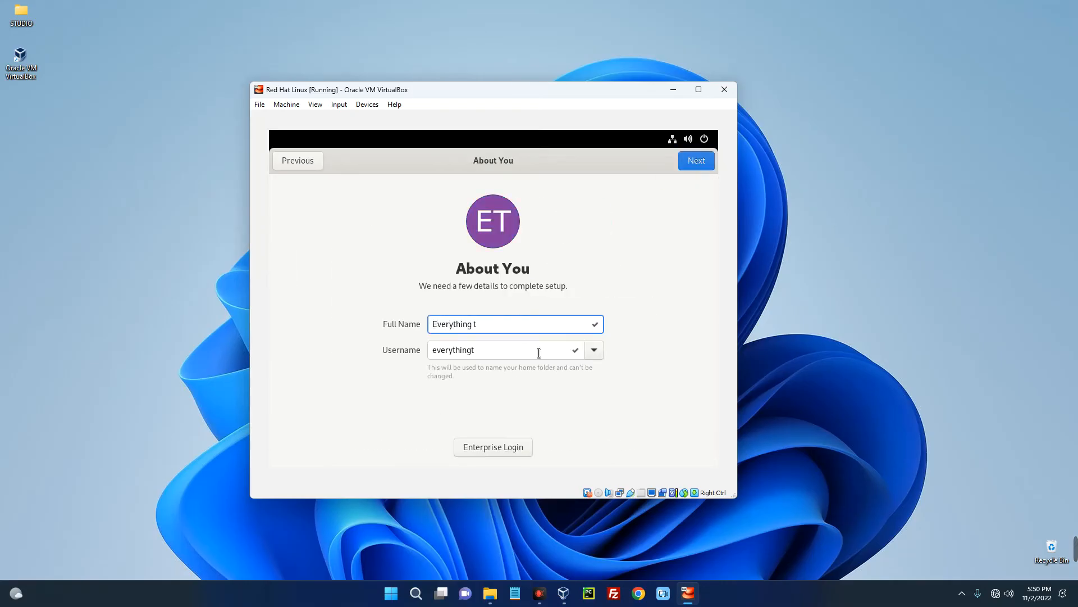
type(" TECH")
key("BackSpace")
key("BackSpace")
key("BackSpace")
type("Tech")
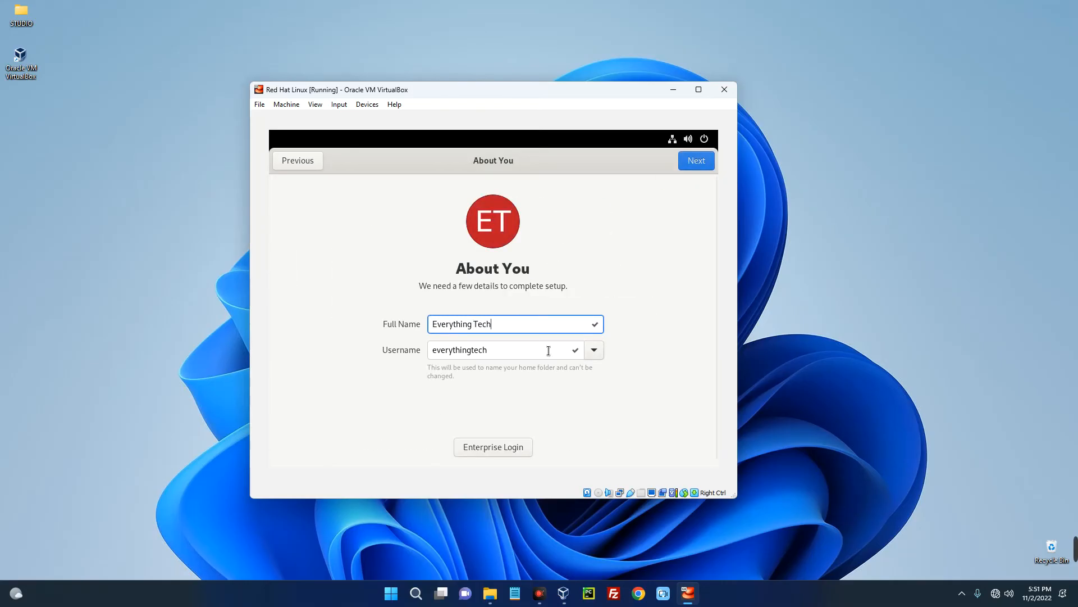
left_click(695, 159)
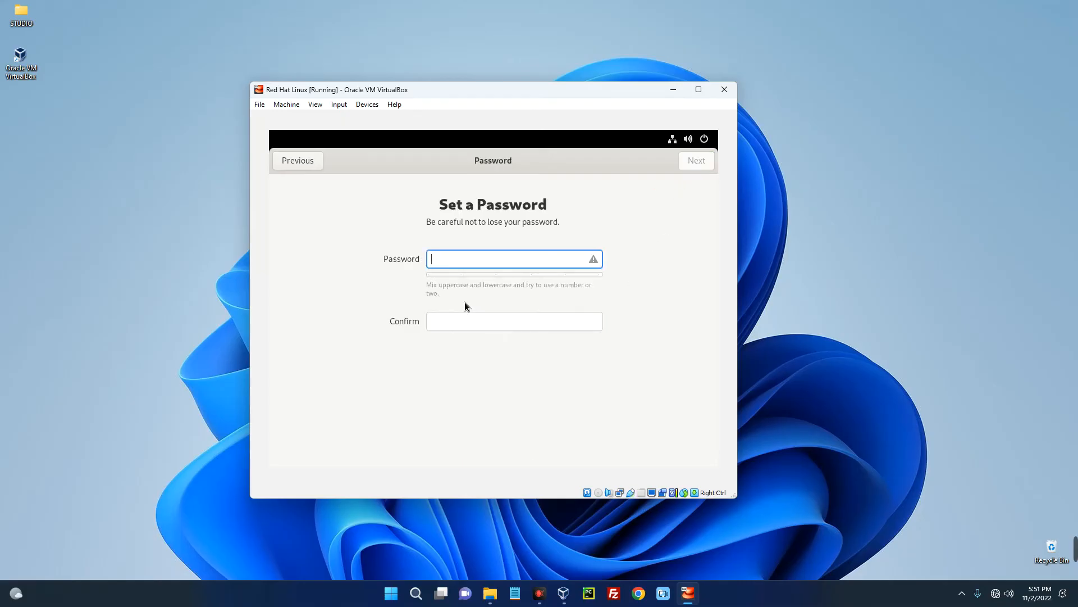
key("Tab")
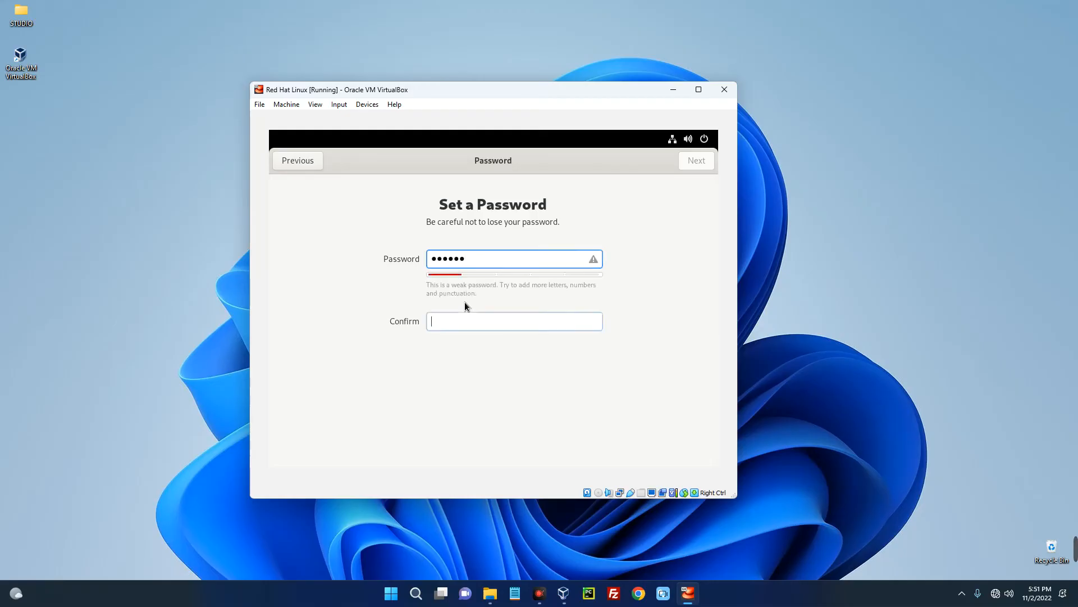
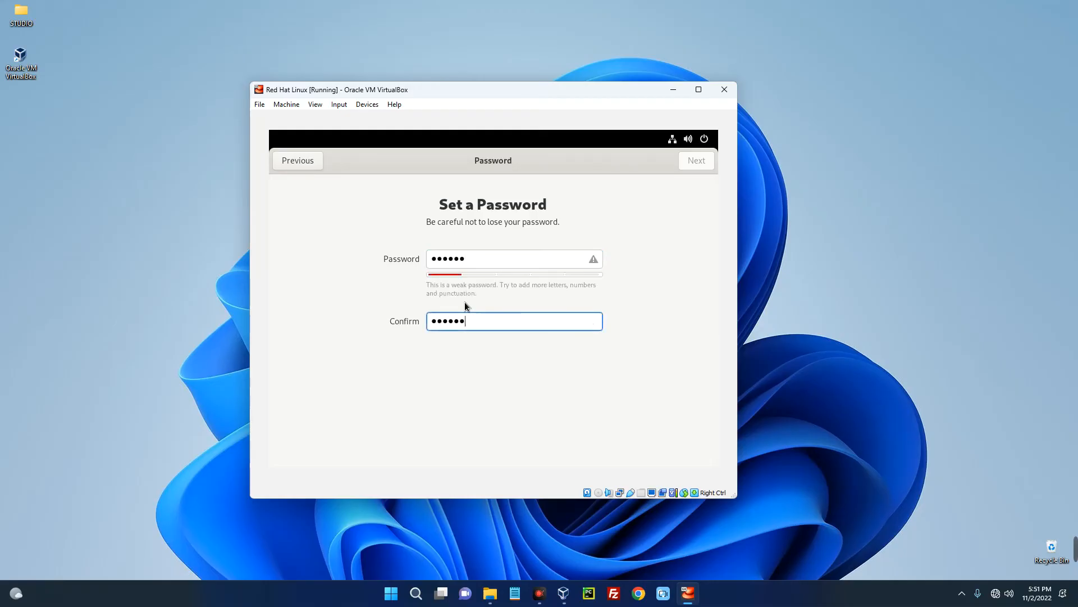
left_click(694, 164)
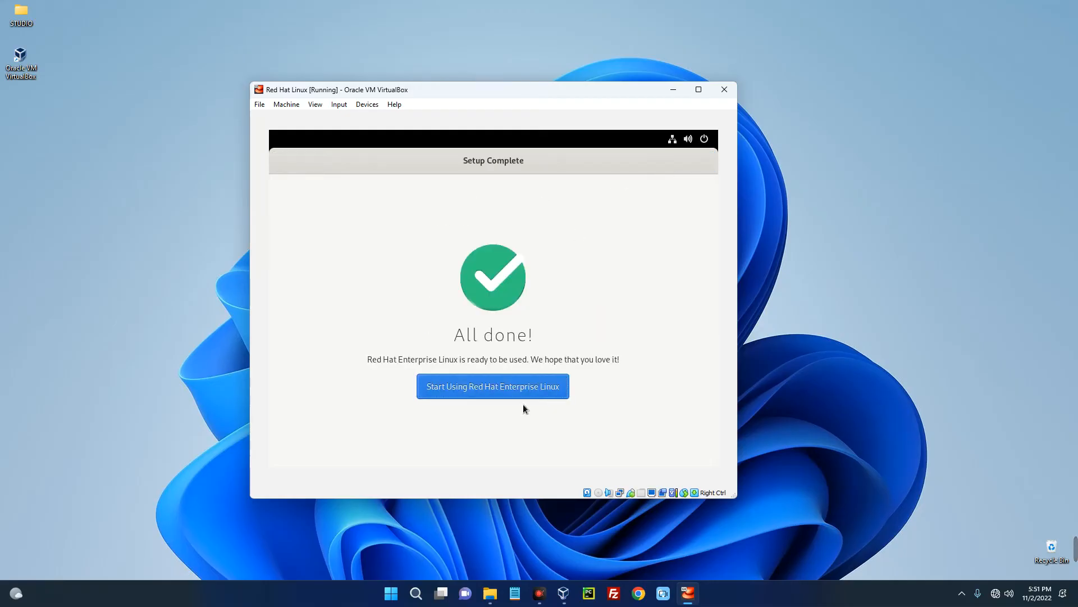
- Start using Red Hat Enterprise Linux, decline the welcome tour and show the empty desktop
left_click(488, 390)
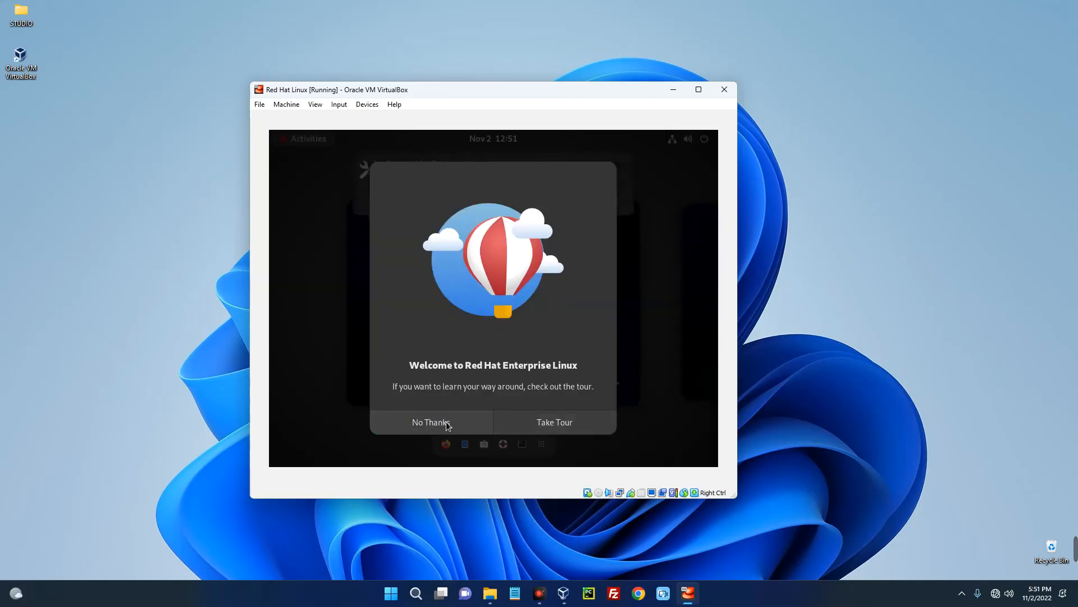
left_click(446, 424)
left_click(562, 323)
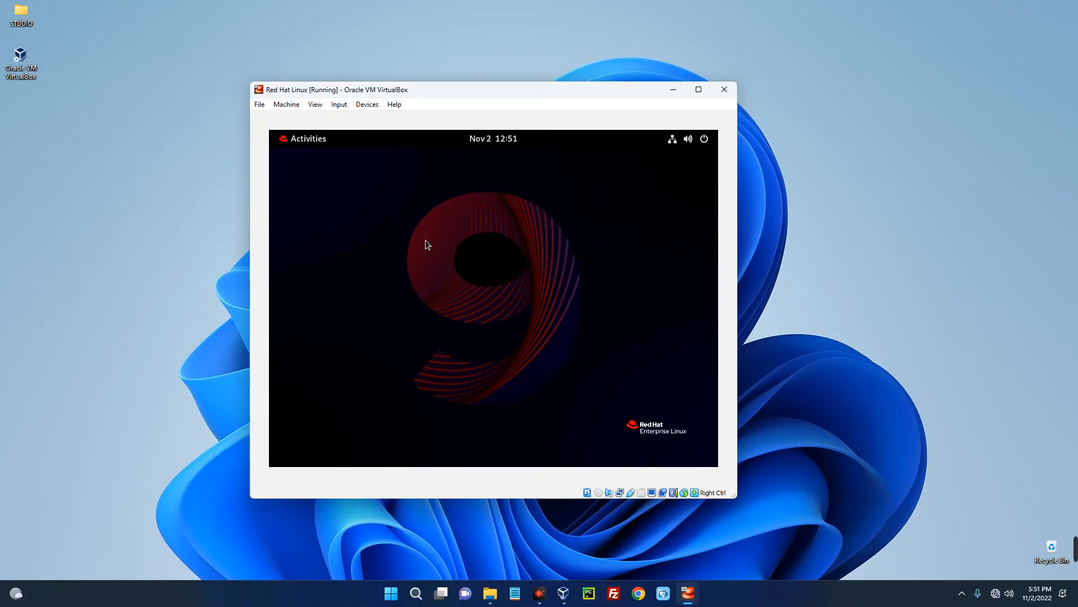
- Maximize then restore the VM window and bring up the guest desktop's context menu
left_click(702, 90)
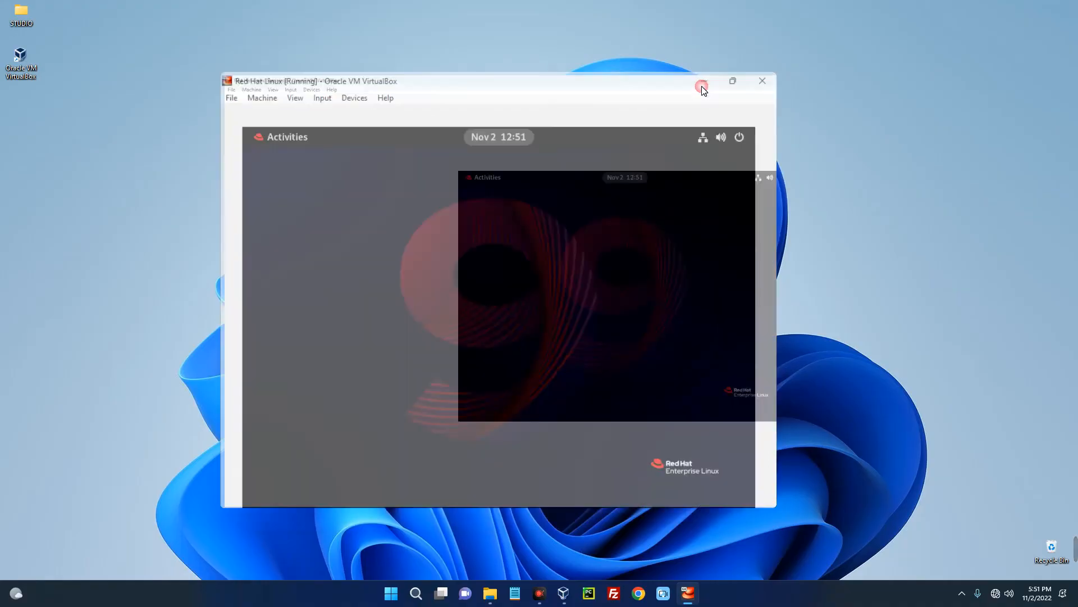
left_click(1045, 7)
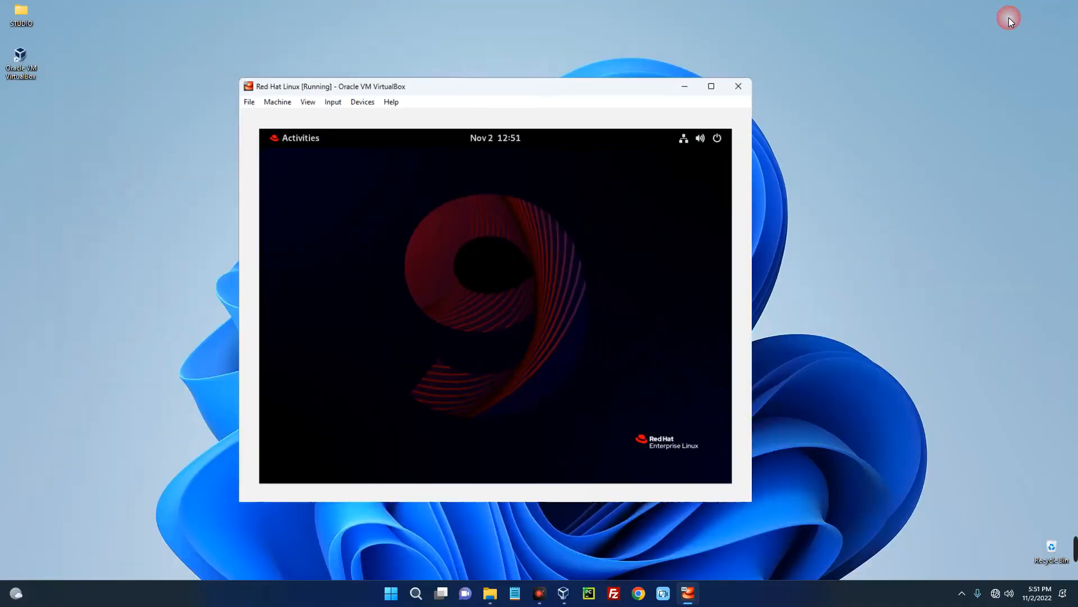
right_click(438, 203)
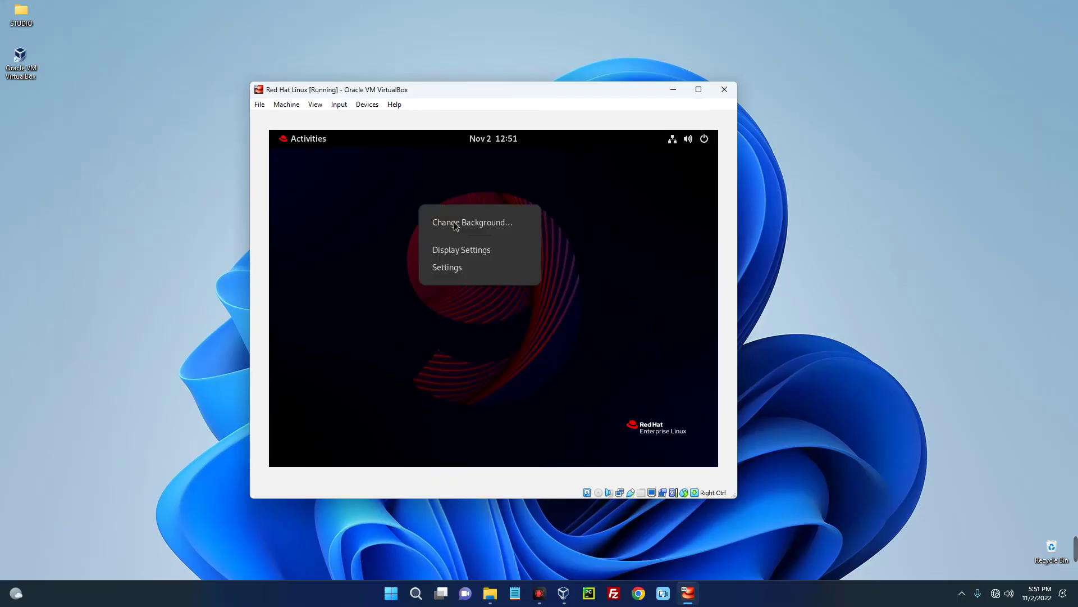
- In Display Settings set the resolution to 1920 × 1080 (16:9), apply and keep the changes
left_click(470, 254)
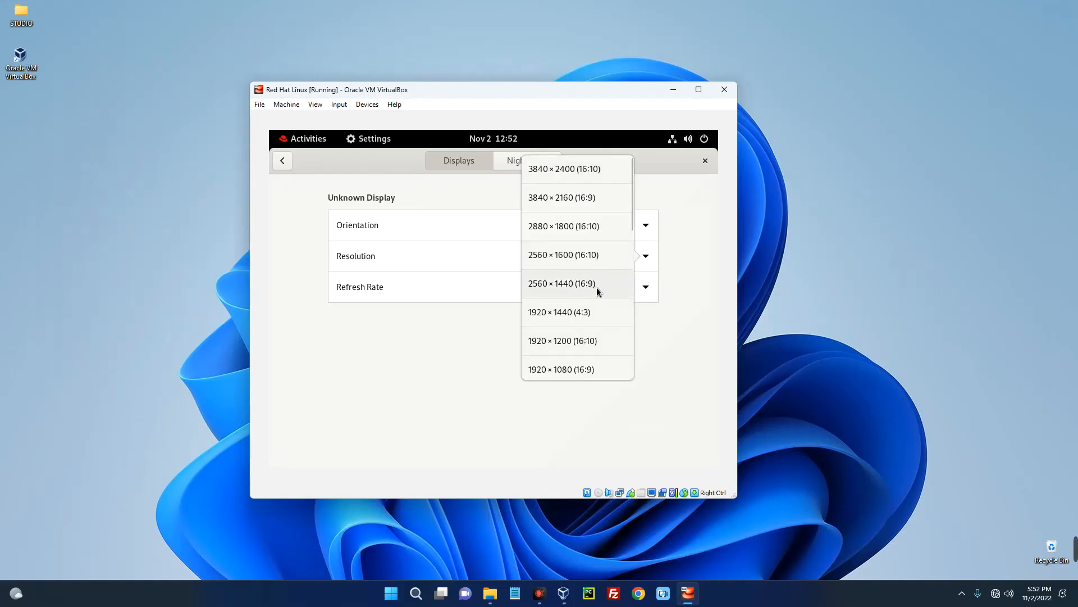
scroll(571, 325, "down", 1)
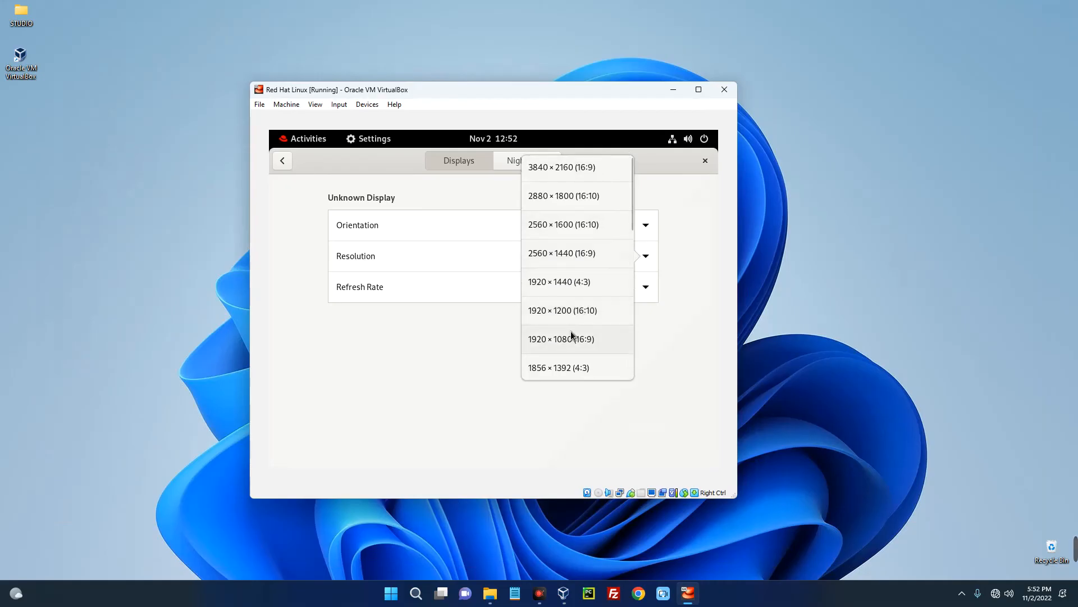
left_click(582, 340)
left_click(704, 166)
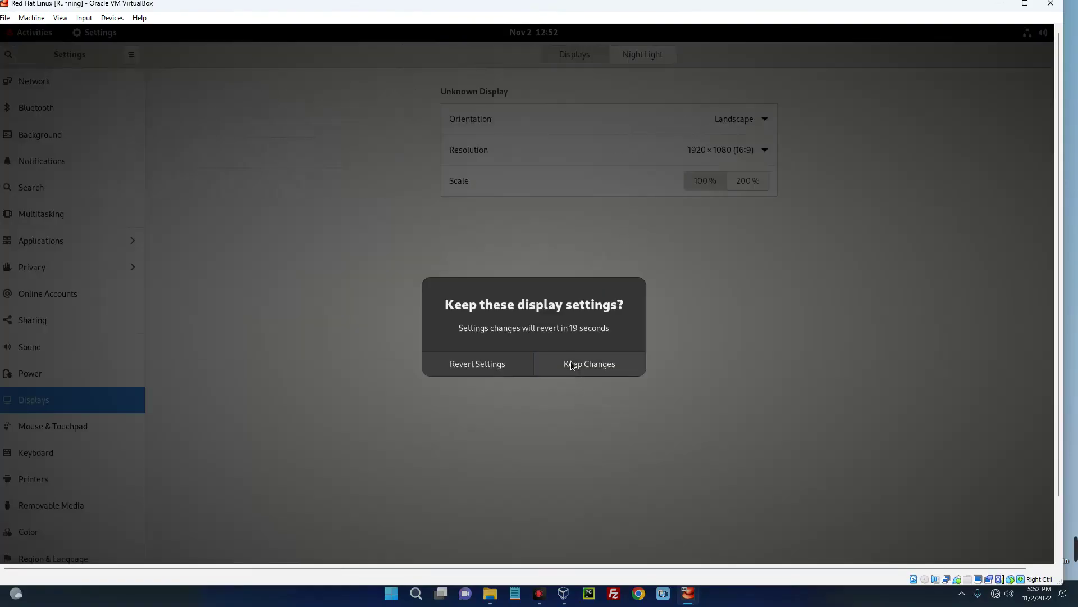
left_click(559, 364)
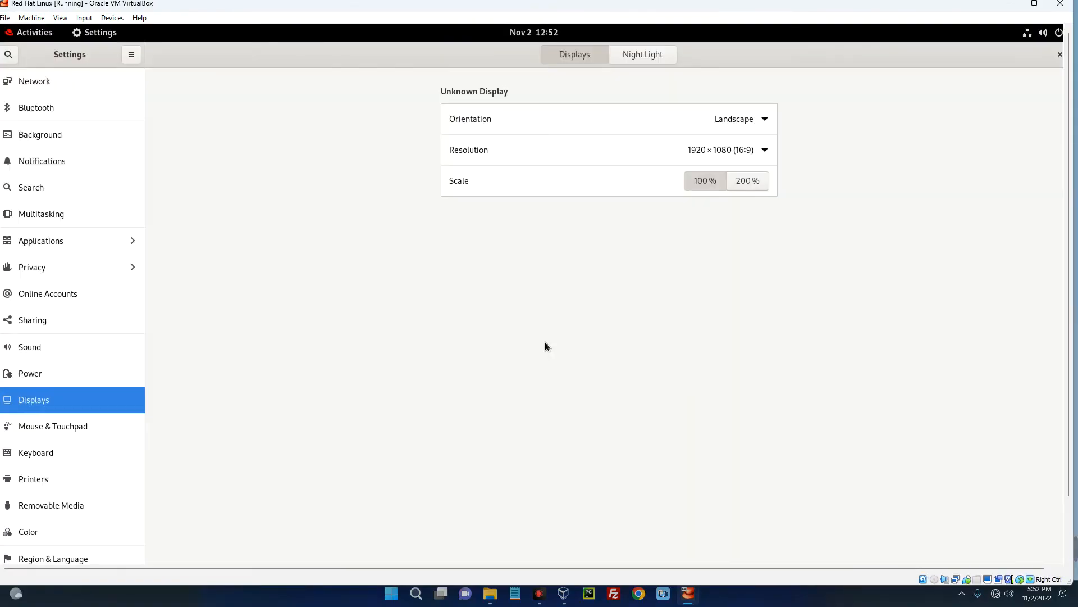
- Switch the VM to Full-screen Mode via the View menu and close the guest Settings window
left_click(61, 17)
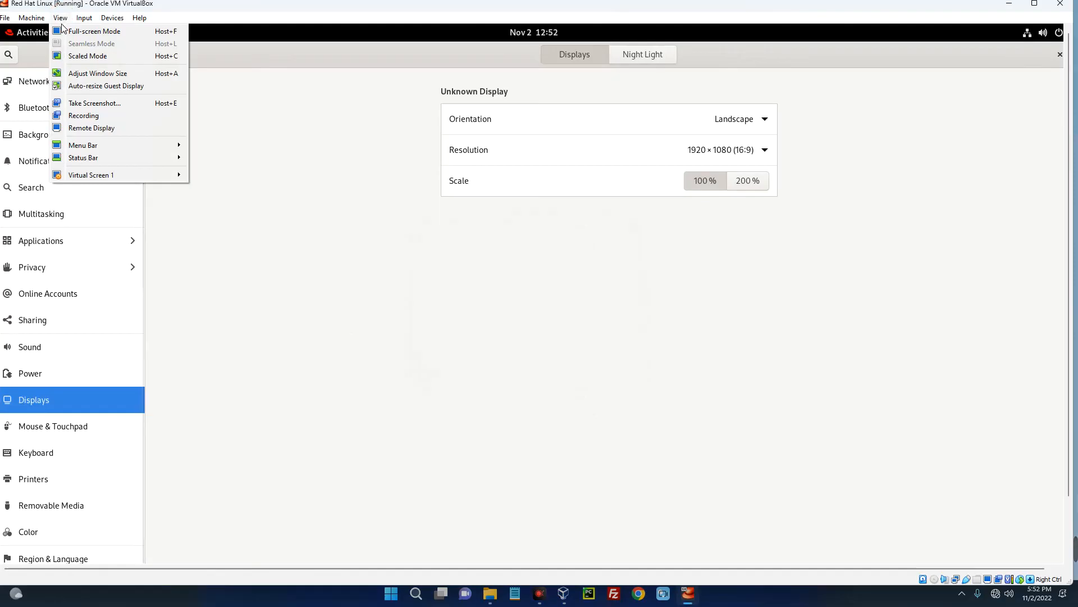
left_click(62, 32)
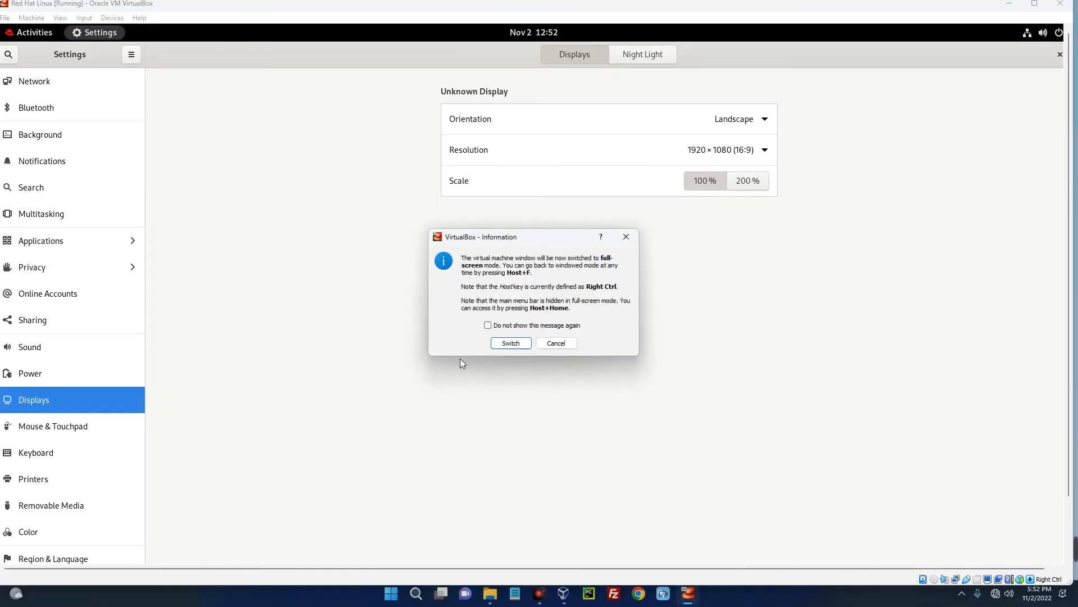
left_click(512, 342)
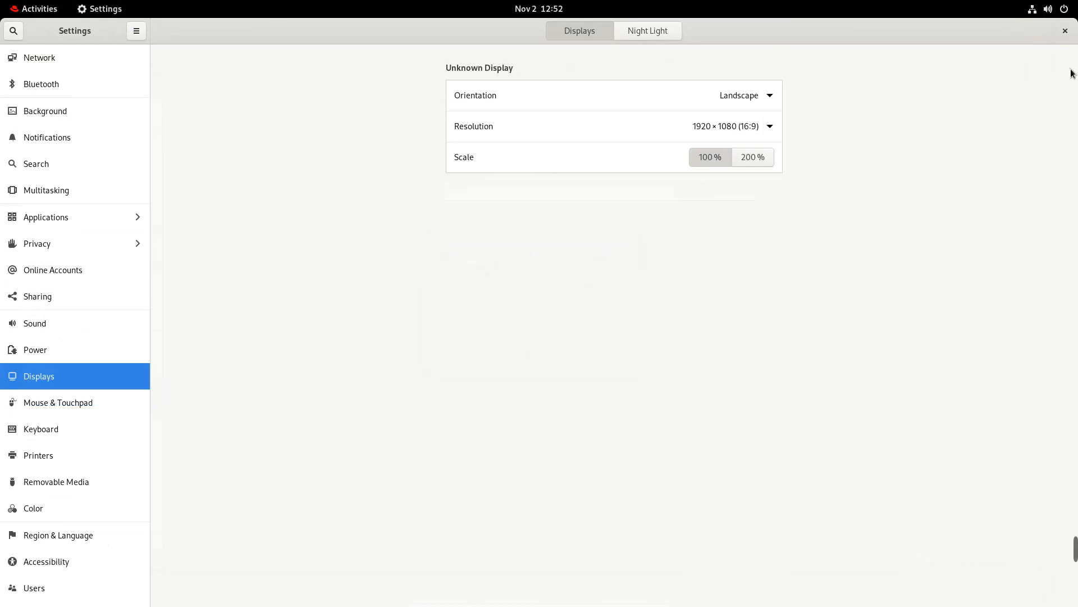
left_click(1065, 31)
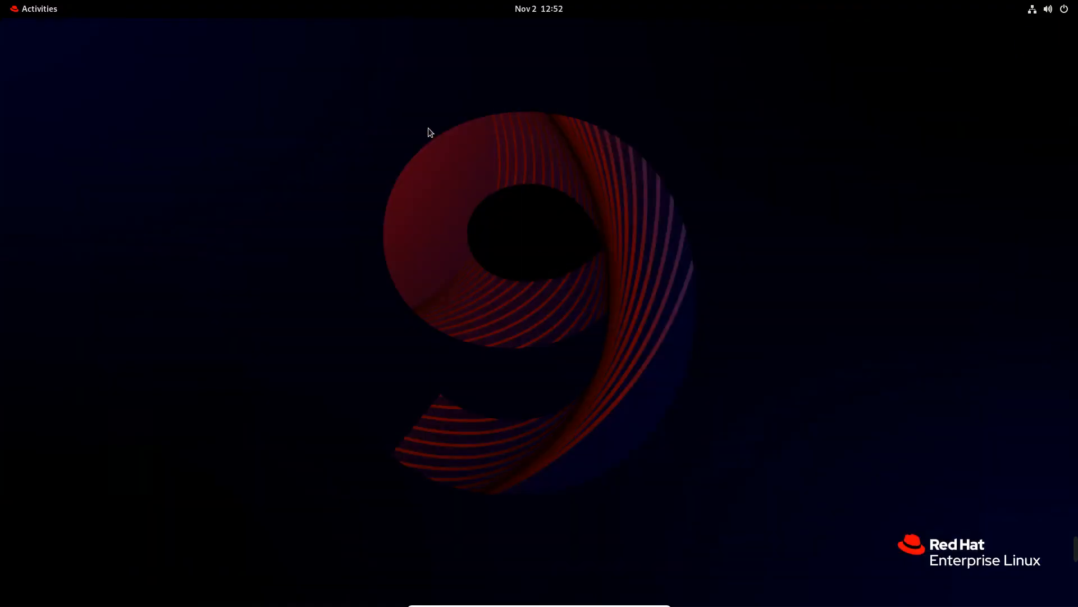
right_click(428, 133)
left_click(582, 155)
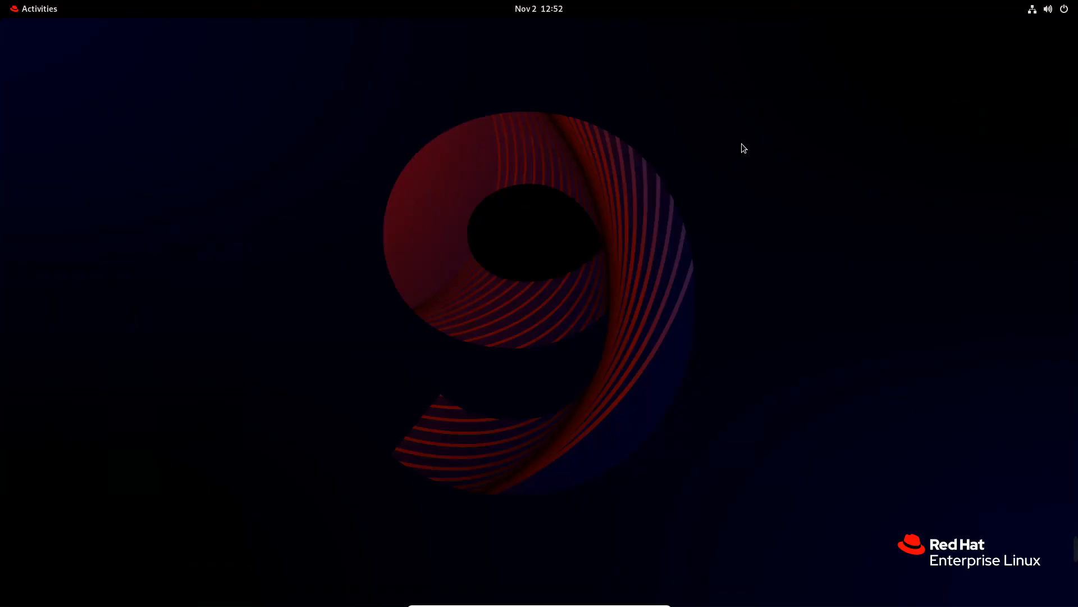